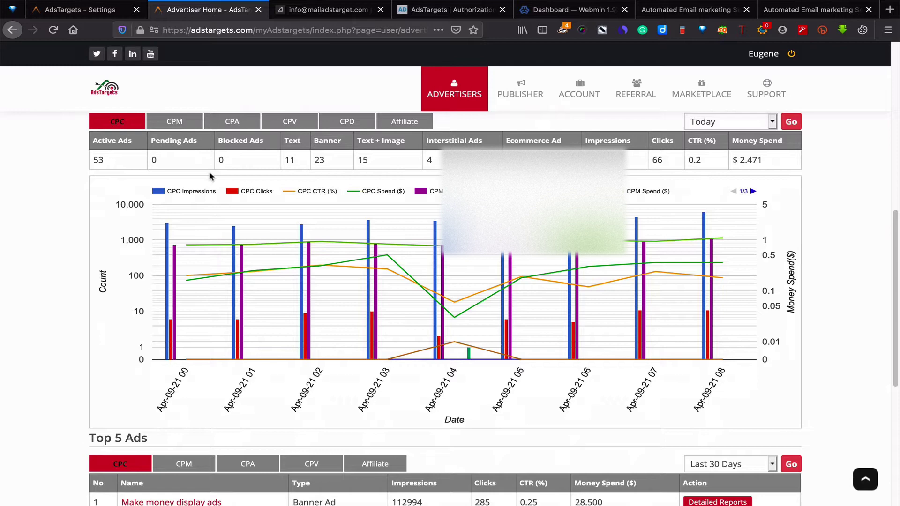
Switch to the private window and open the AdsTargets User Registration form via START ADVERTISING.
{"action": "scroll", "coordinate": [210, 176], "scroll_direction": "up", "scroll_amount": 2}
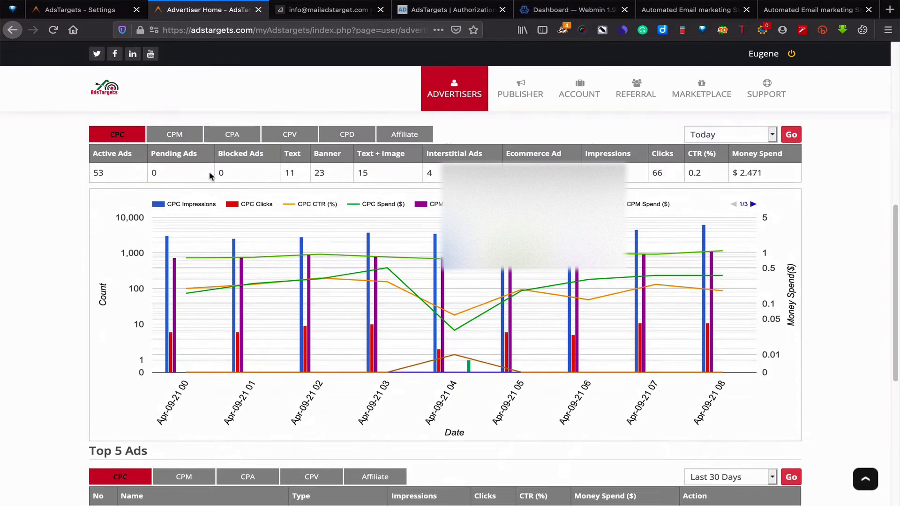
{"action": "scroll", "coordinate": [210, 177], "scroll_direction": "up", "scroll_amount": 8}
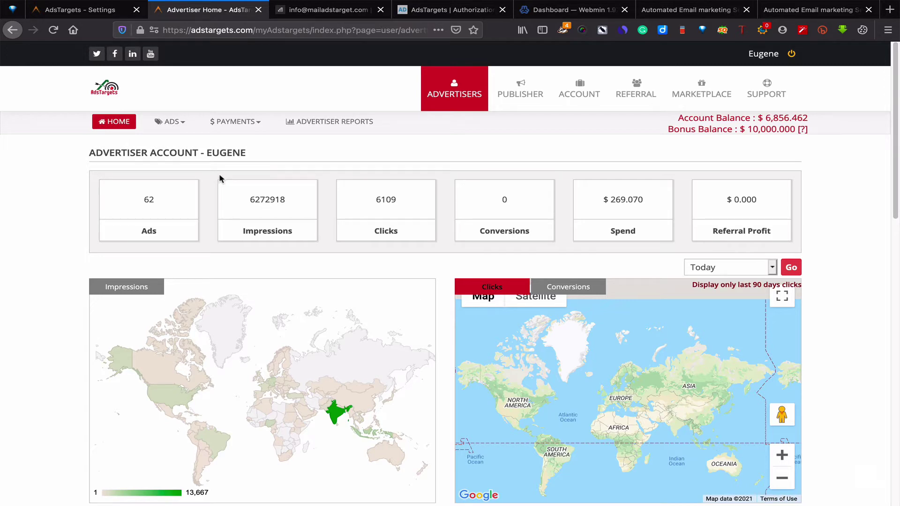
{"action": "key", "text": "ctrl+Right"}
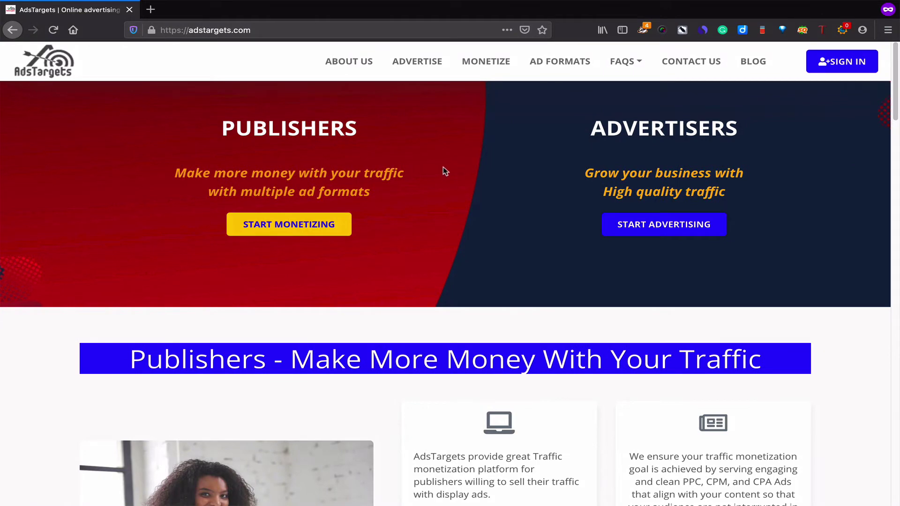
{"action": "left_click", "coordinate": [655, 227]}
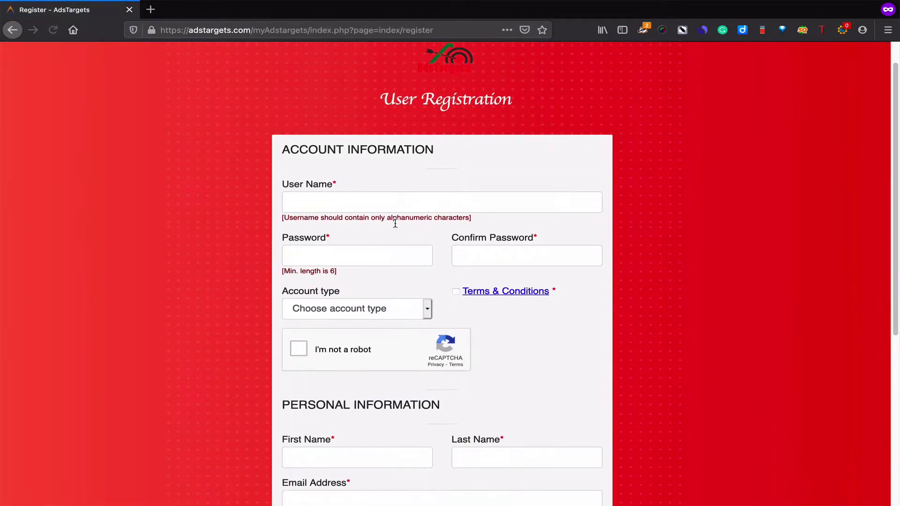
{"action": "scroll", "coordinate": [395, 224], "scroll_direction": "down", "scroll_amount": 6}
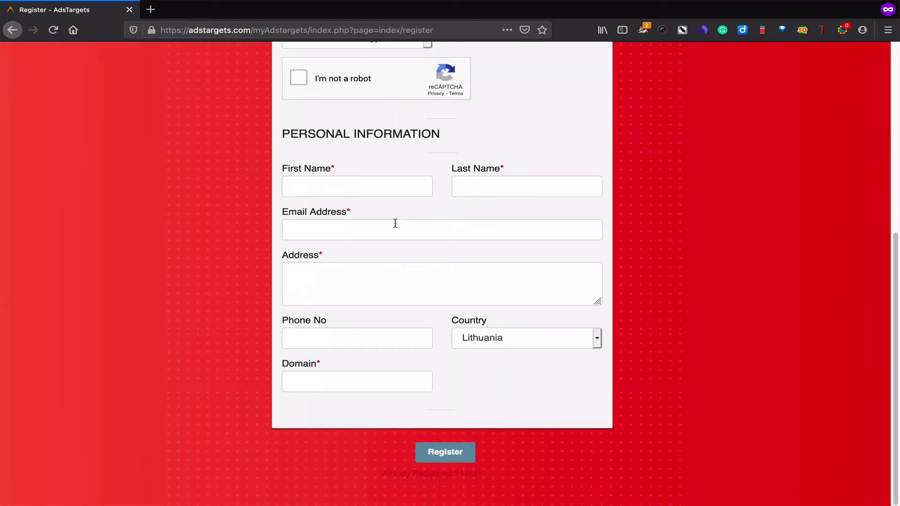
Go back to the advertiser dashboard and review its stats, CPC chart and Top 5 Ads.
{"action": "key", "text": "ctrl+Left"}
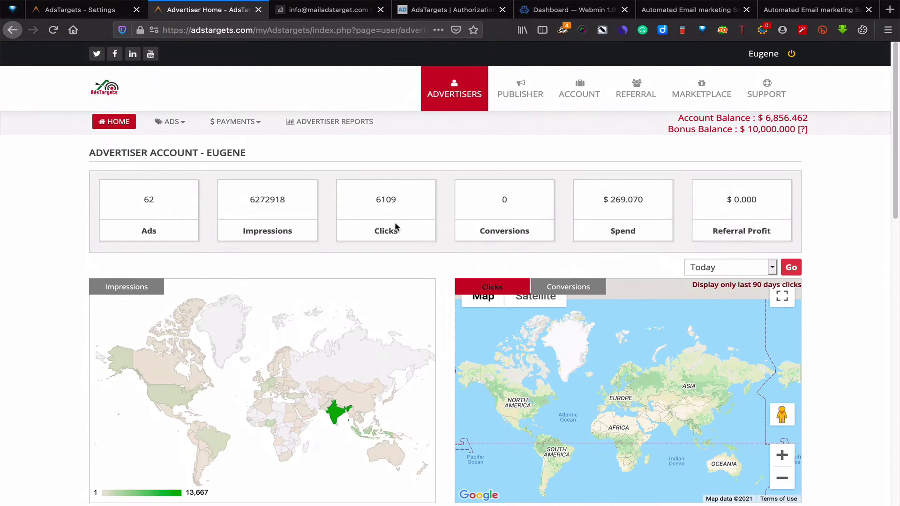
{"action": "scroll", "coordinate": [388, 200], "scroll_direction": "down", "scroll_amount": 3}
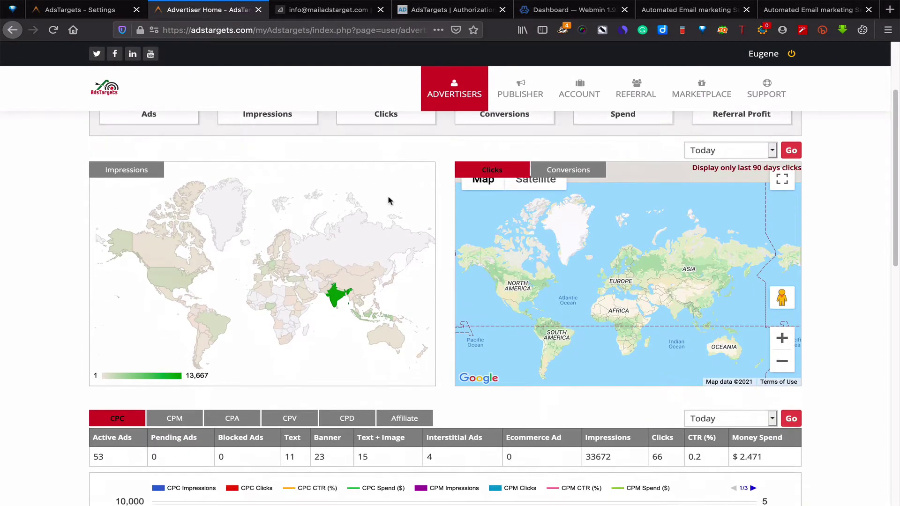
{"action": "scroll", "coordinate": [388, 200], "scroll_direction": "down", "scroll_amount": 3}
{"action": "scroll", "coordinate": [388, 201], "scroll_direction": "down", "scroll_amount": 3}
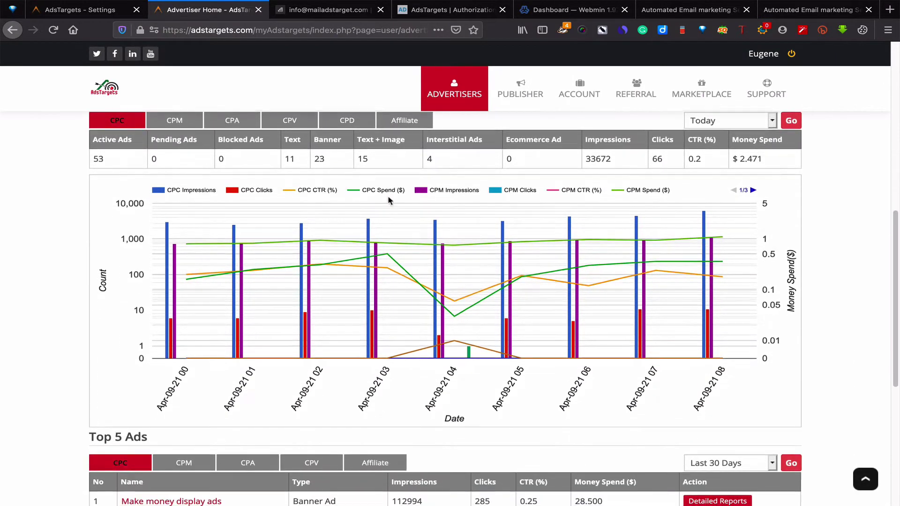
{"action": "scroll", "coordinate": [388, 201], "scroll_direction": "down", "scroll_amount": 2}
{"action": "scroll", "coordinate": [388, 201], "scroll_direction": "down", "scroll_amount": 3}
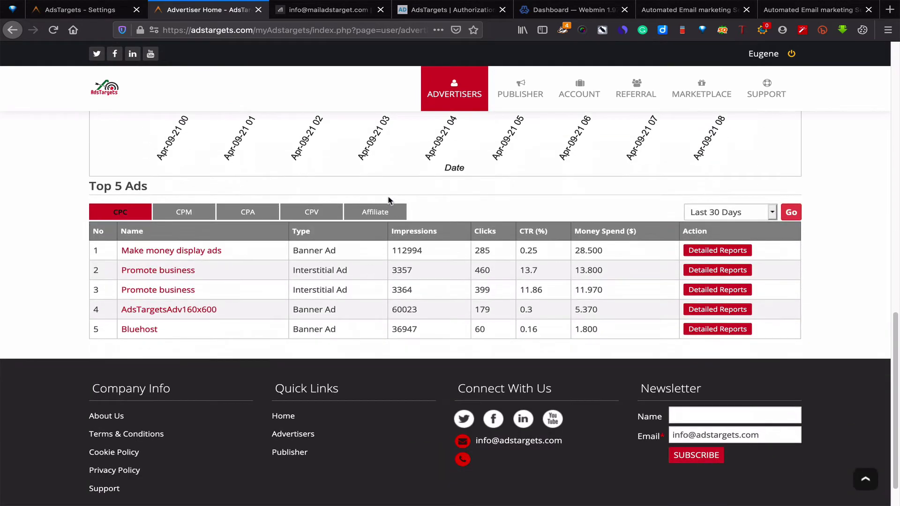
{"action": "scroll", "coordinate": [388, 200], "scroll_direction": "down", "scroll_amount": 2}
{"action": "scroll", "coordinate": [388, 200], "scroll_direction": "up", "scroll_amount": 12}
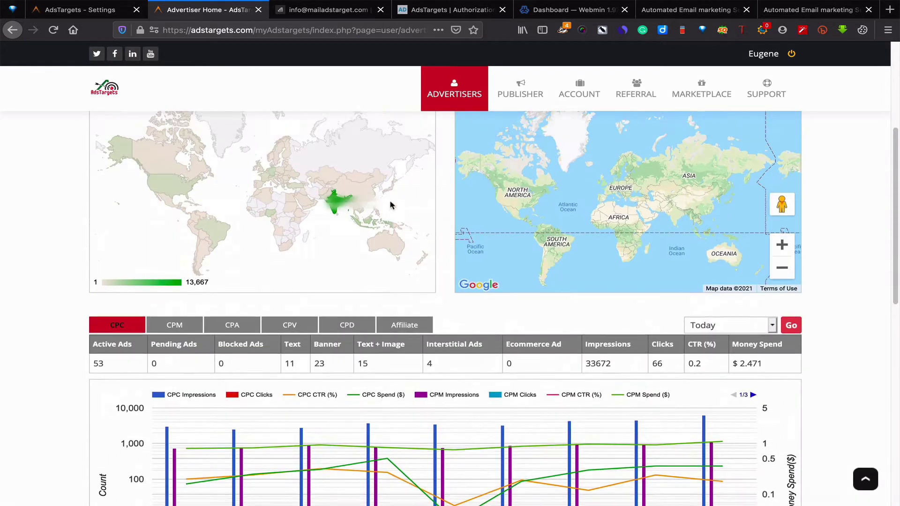
{"action": "scroll", "coordinate": [390, 204], "scroll_direction": "up", "scroll_amount": 5}
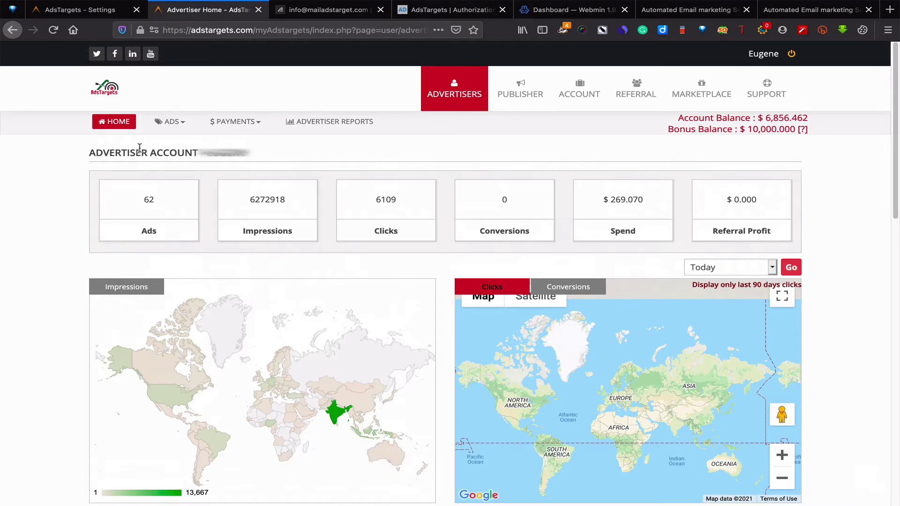
Start a new ad from Ads > Create Ad with CPC as the pricing model.
{"action": "left_click", "coordinate": [176, 123]}
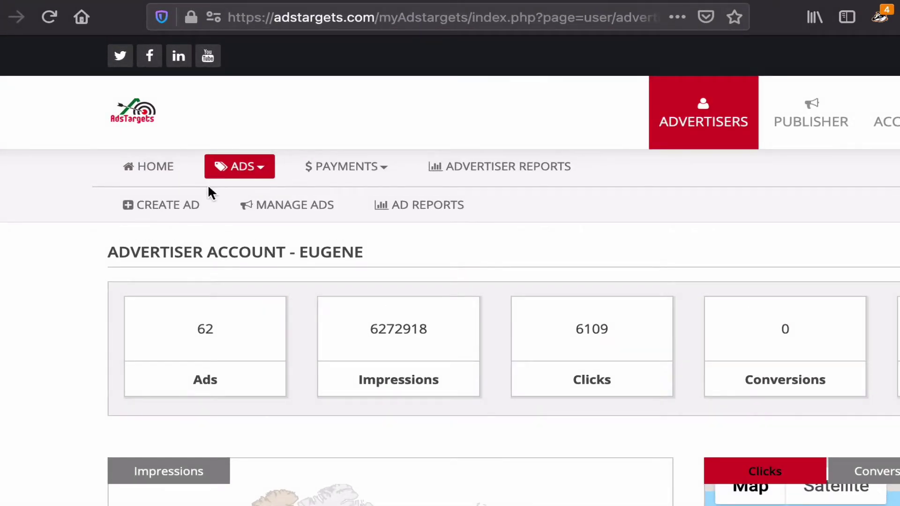
{"action": "left_click", "coordinate": [187, 207]}
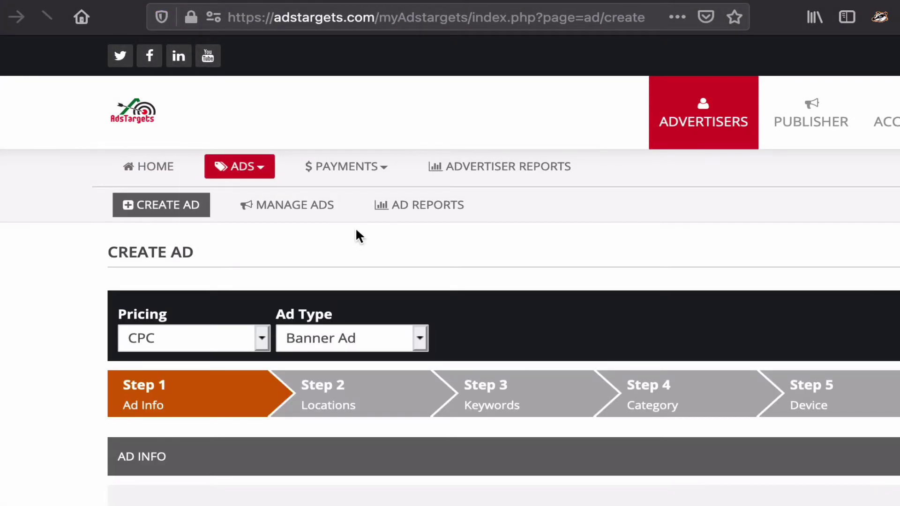
{"action": "scroll", "coordinate": [355, 227], "scroll_direction": "down", "scroll_amount": 2}
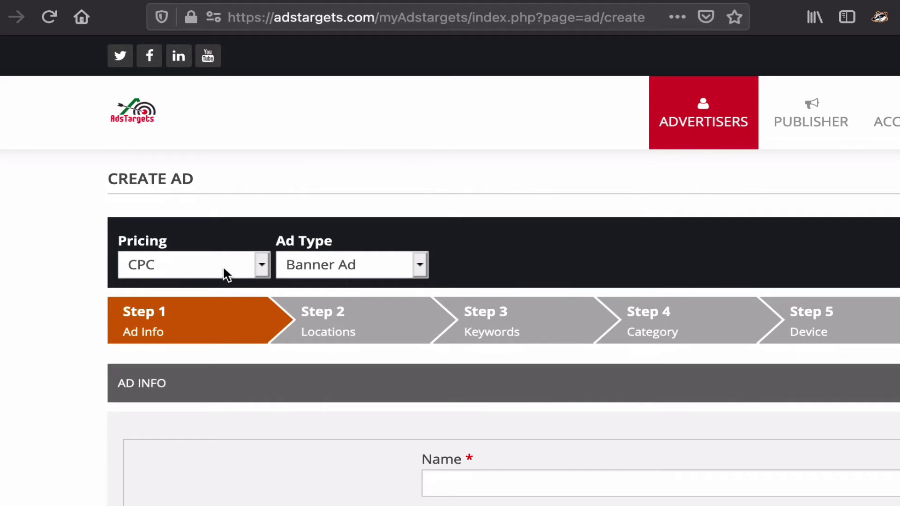
{"action": "left_click", "coordinate": [223, 266]}
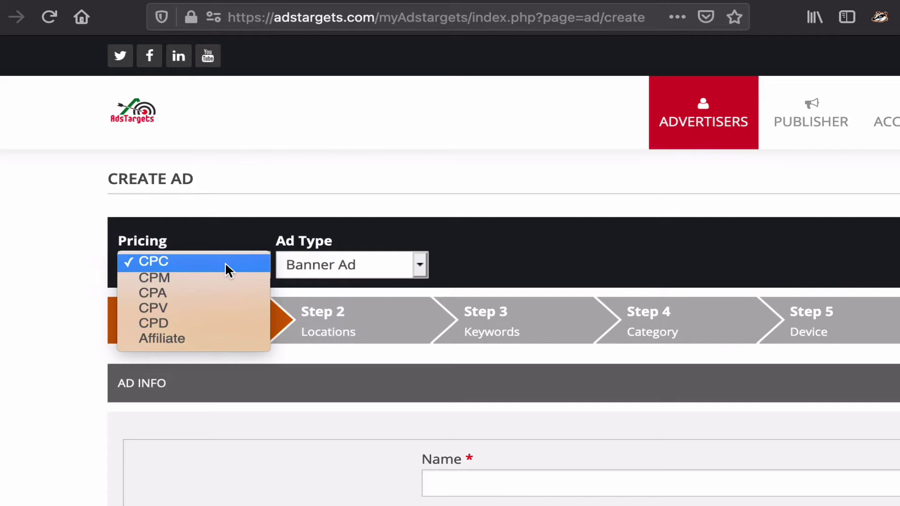
{"action": "left_click", "coordinate": [225, 262]}
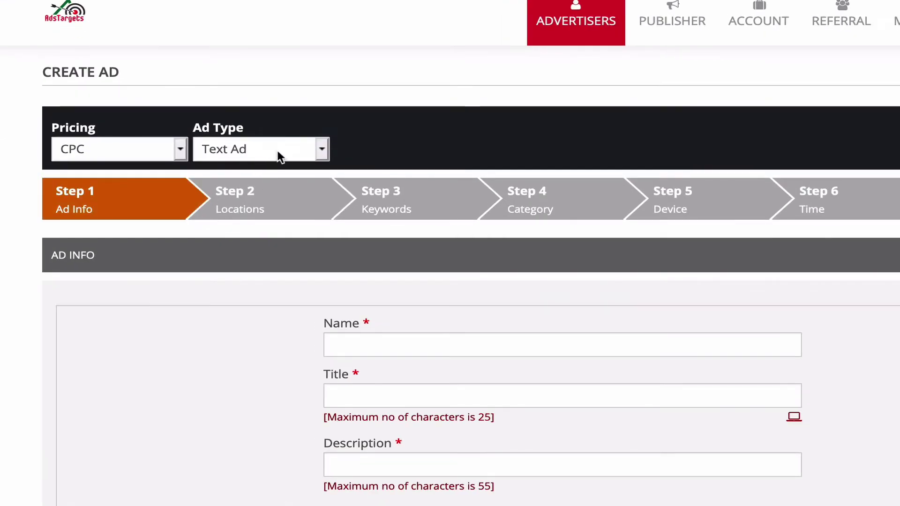
Try the Ad Type options Text Ad, Banner Ad and Text + Image Ad.
{"action": "left_click", "coordinate": [283, 152]}
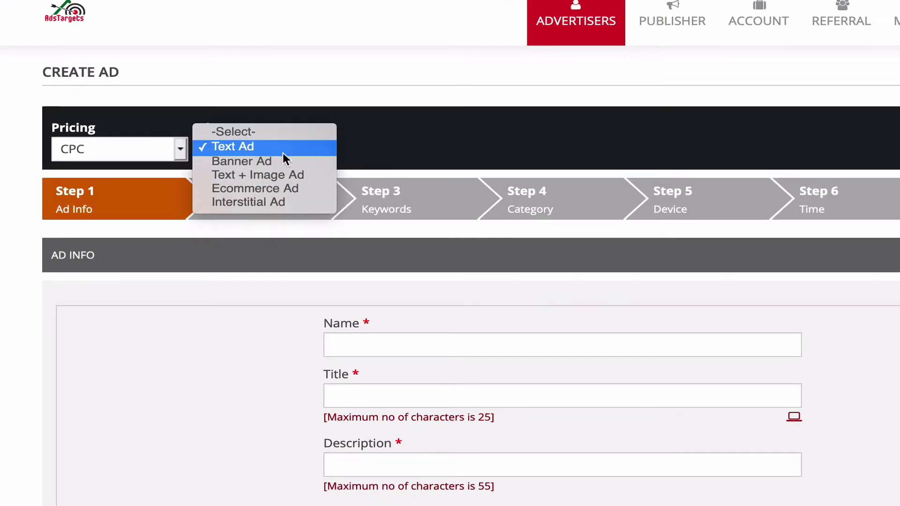
{"action": "left_click", "coordinate": [283, 148]}
{"action": "left_click", "coordinate": [314, 157]}
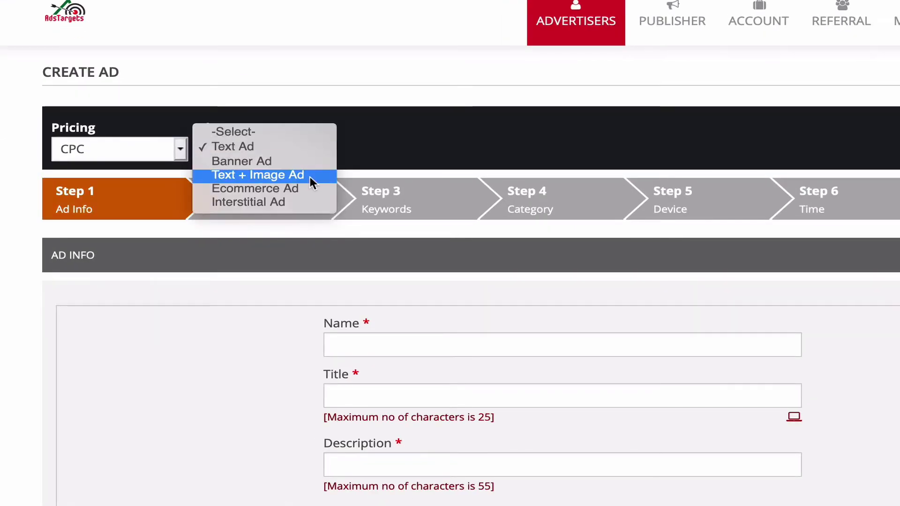
{"action": "left_click", "coordinate": [302, 162]}
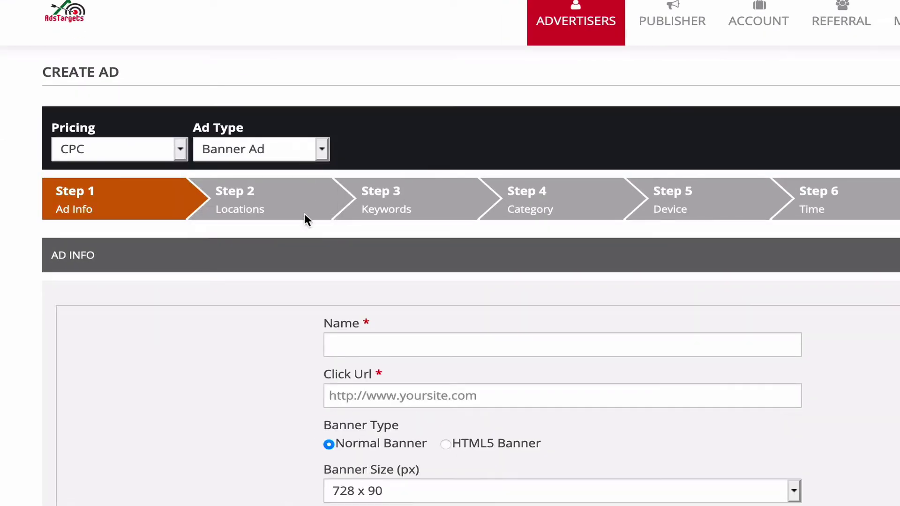
{"action": "left_click", "coordinate": [315, 154]}
{"action": "left_click", "coordinate": [298, 162]}
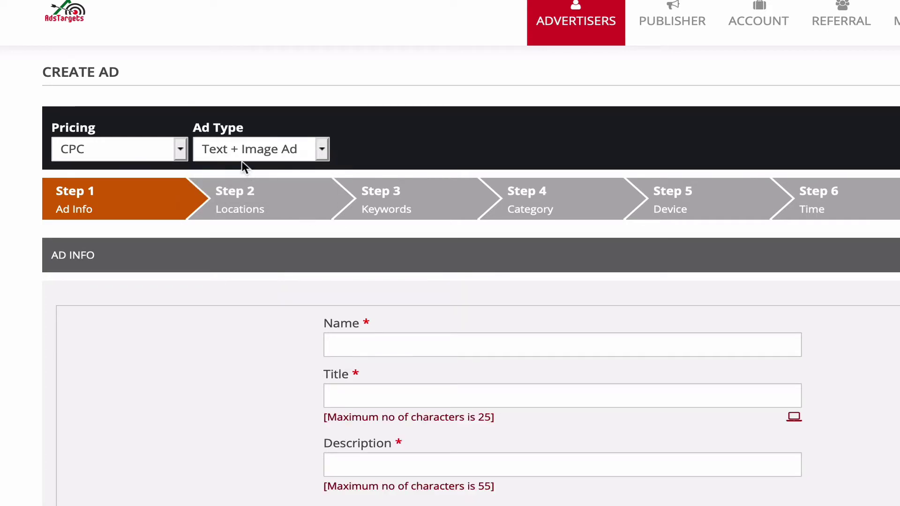
Switch the ad type to Ecommerce Ad, then Interstitial Ad, and reopen the type list.
{"action": "left_click", "coordinate": [318, 154]}
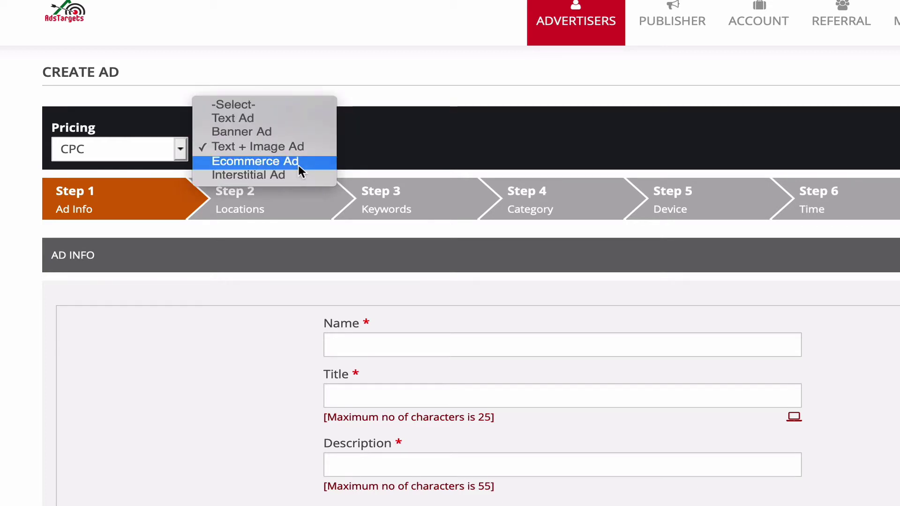
{"action": "left_click", "coordinate": [298, 165]}
{"action": "scroll", "coordinate": [319, 297], "scroll_direction": "down", "scroll_amount": 3}
{"action": "scroll", "coordinate": [310, 188], "scroll_direction": "up", "scroll_amount": 2}
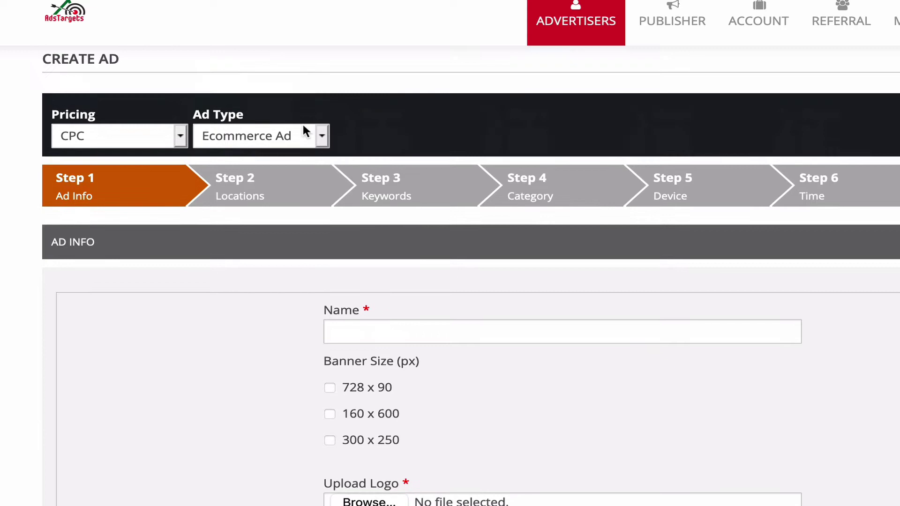
{"action": "left_click", "coordinate": [303, 126]}
{"action": "left_click", "coordinate": [294, 150]}
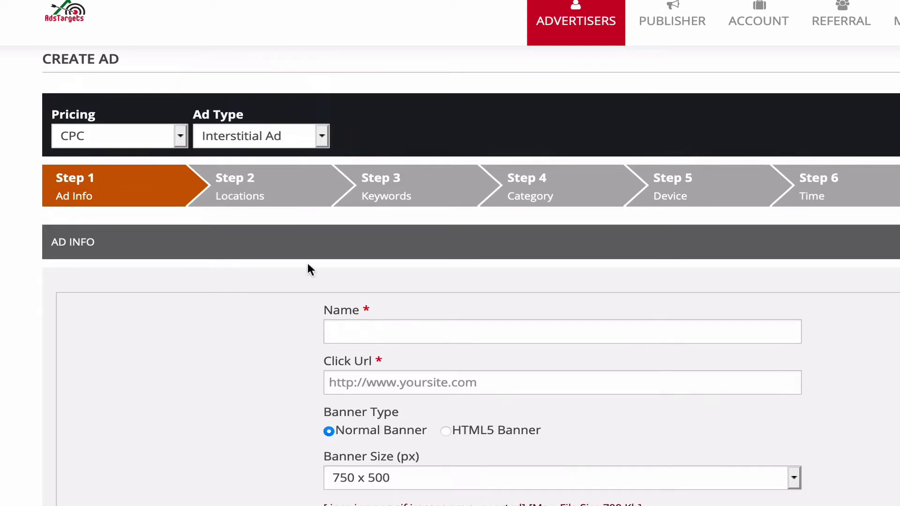
{"action": "scroll", "coordinate": [308, 277], "scroll_direction": "down", "scroll_amount": 3}
{"action": "scroll", "coordinate": [310, 278], "scroll_direction": "up", "scroll_amount": 5}
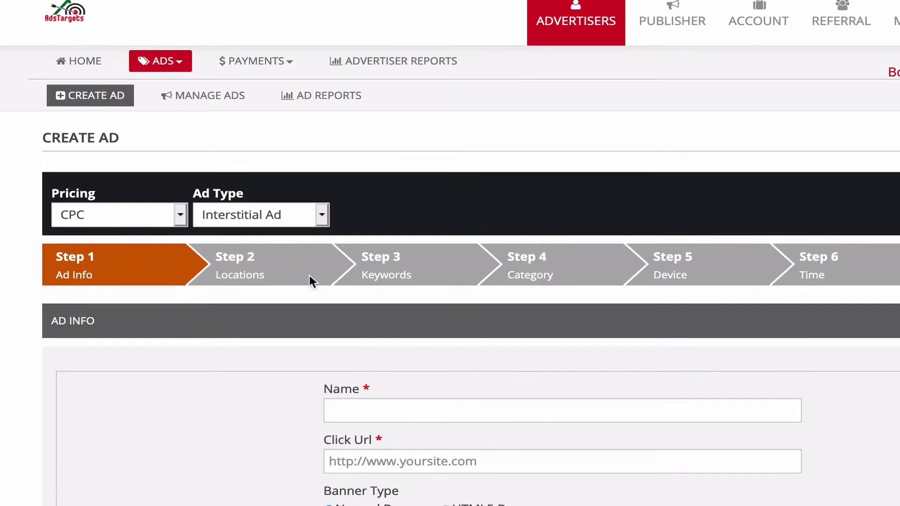
{"action": "left_click", "coordinate": [296, 223]}
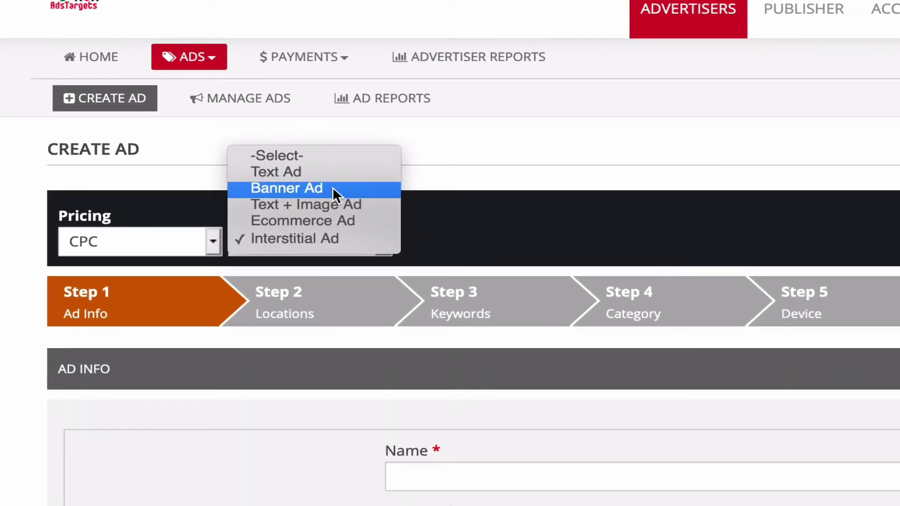
Choose Banner Ad as the ad type and name the ad 'Test campaign'.
{"action": "left_click", "coordinate": [357, 188]}
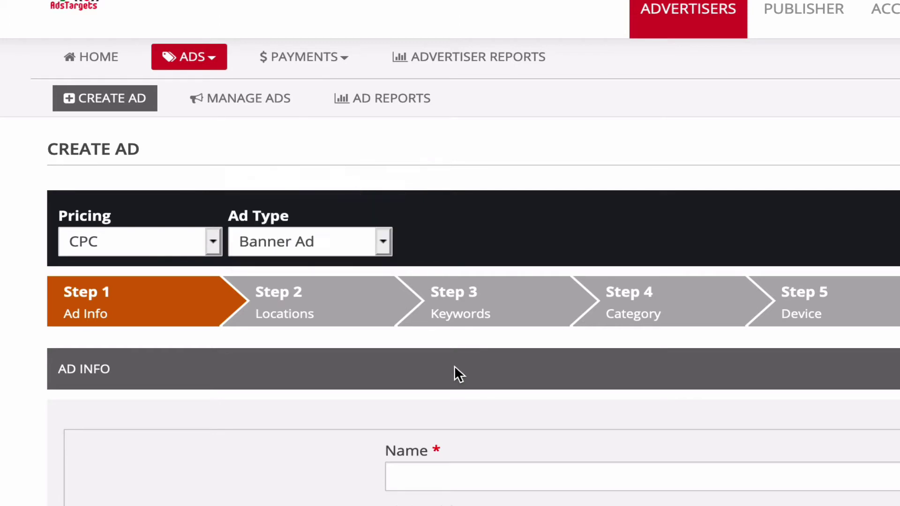
{"action": "scroll", "coordinate": [375, 328], "scroll_direction": "down", "scroll_amount": 3}
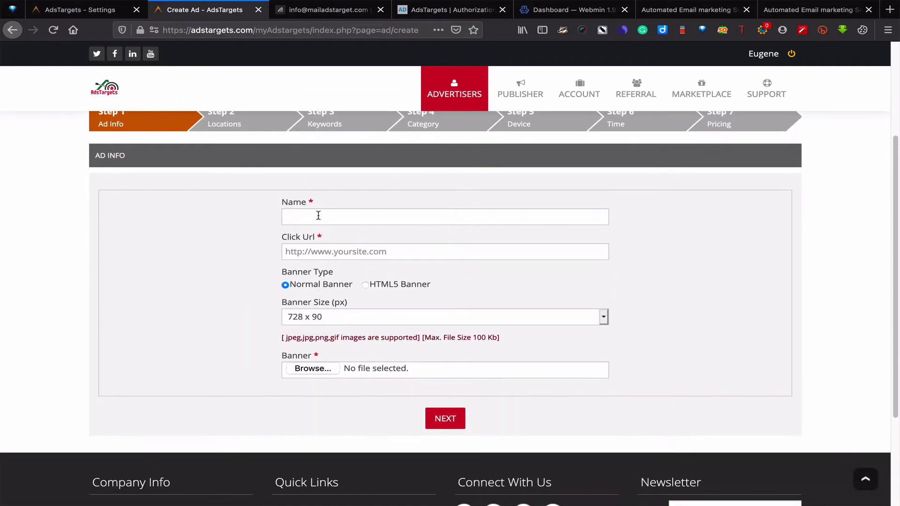
{"action": "left_click", "coordinate": [374, 216]}
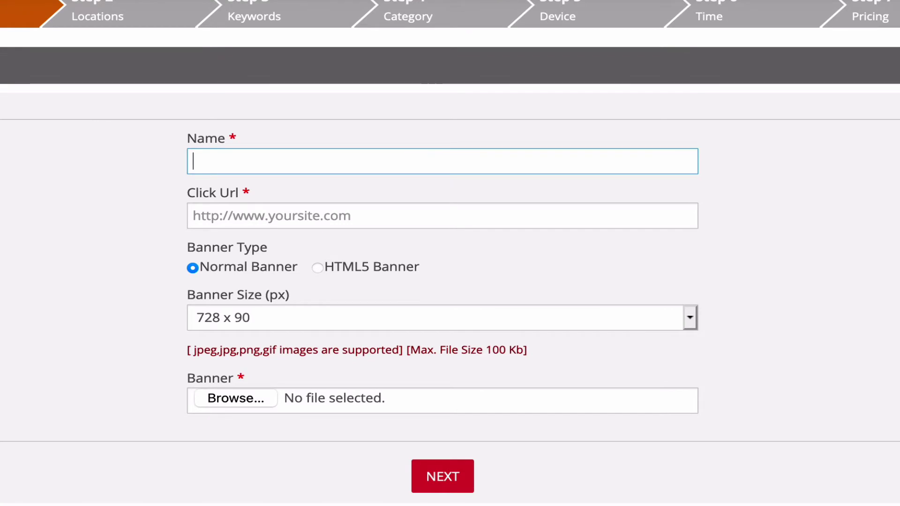
{"action": "type", "text": "test"}
{"action": "left_click", "coordinate": [371, 183]}
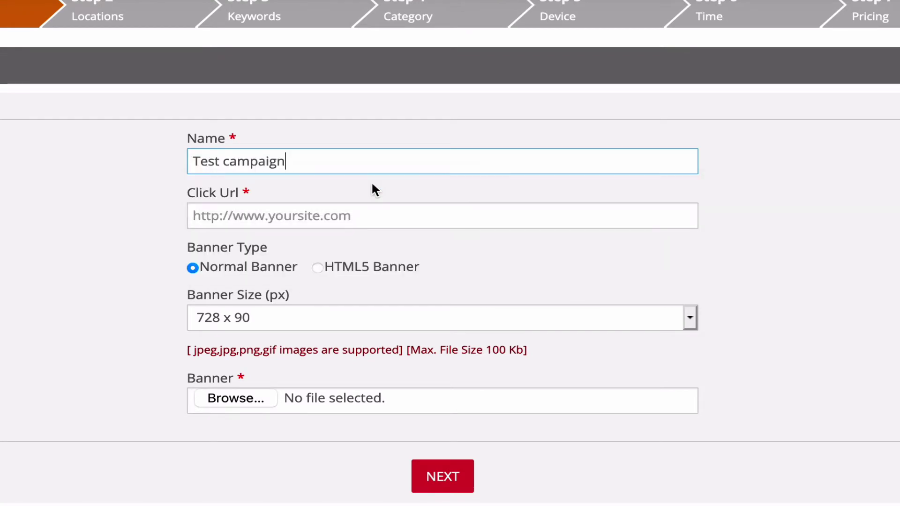
{"action": "left_click", "coordinate": [370, 215]}
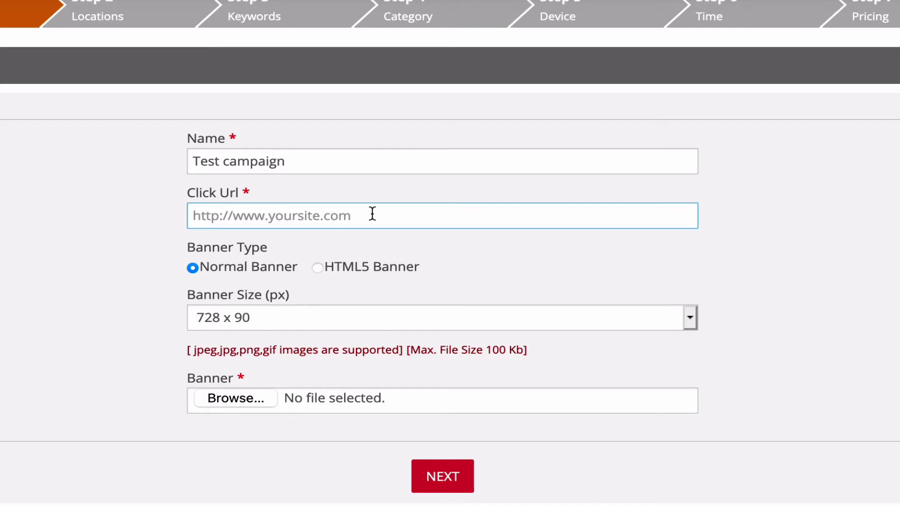
{"action": "left_click", "coordinate": [372, 214]}
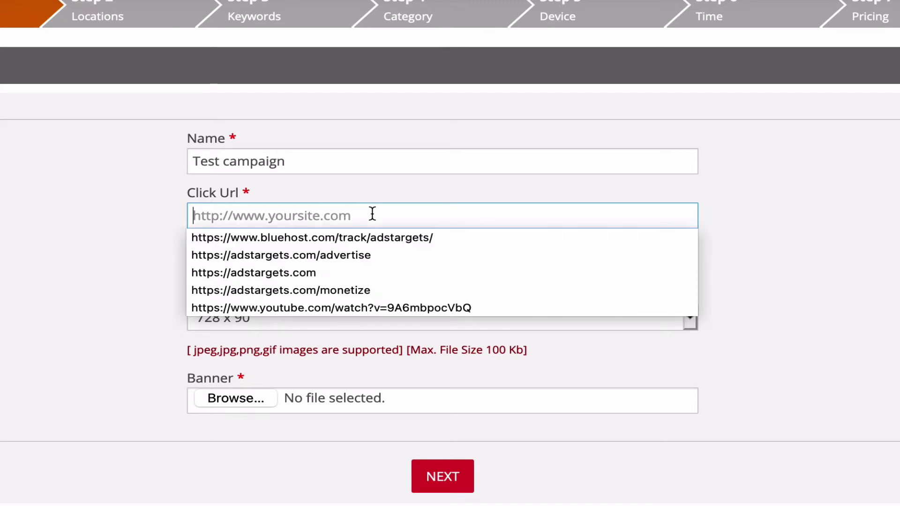
{"action": "left_click", "coordinate": [357, 256]}
{"action": "scroll", "coordinate": [309, 247], "scroll_direction": "down", "scroll_amount": 2}
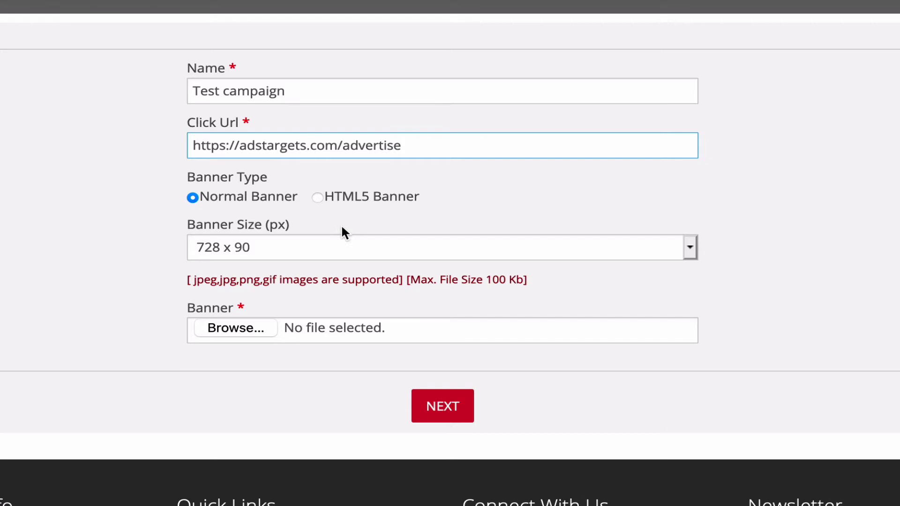
{"action": "scroll", "coordinate": [343, 230], "scroll_direction": "down", "scroll_amount": 1}
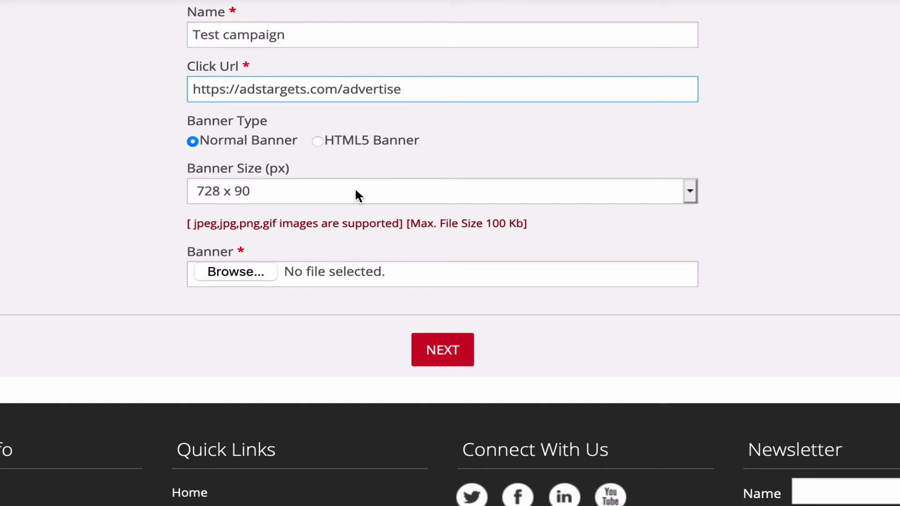
Upload 728-90-01.png as the banner image and continue past the Ad Info step.
{"action": "left_click", "coordinate": [238, 274]}
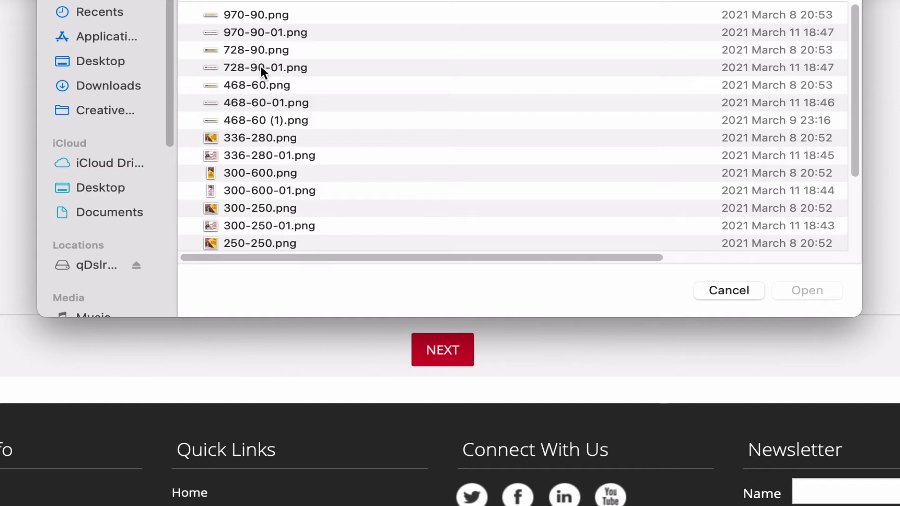
{"action": "left_click", "coordinate": [261, 68]}
{"action": "left_click", "coordinate": [806, 290]}
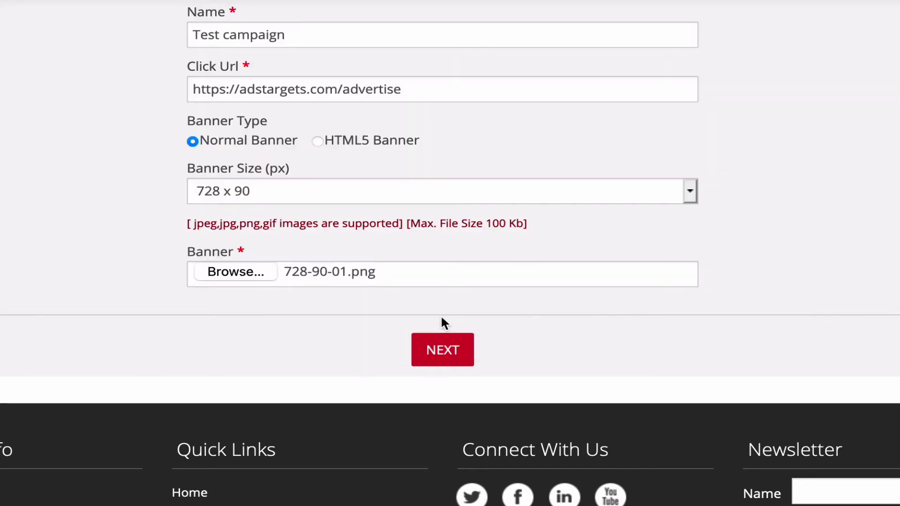
{"action": "left_click", "coordinate": [451, 360]}
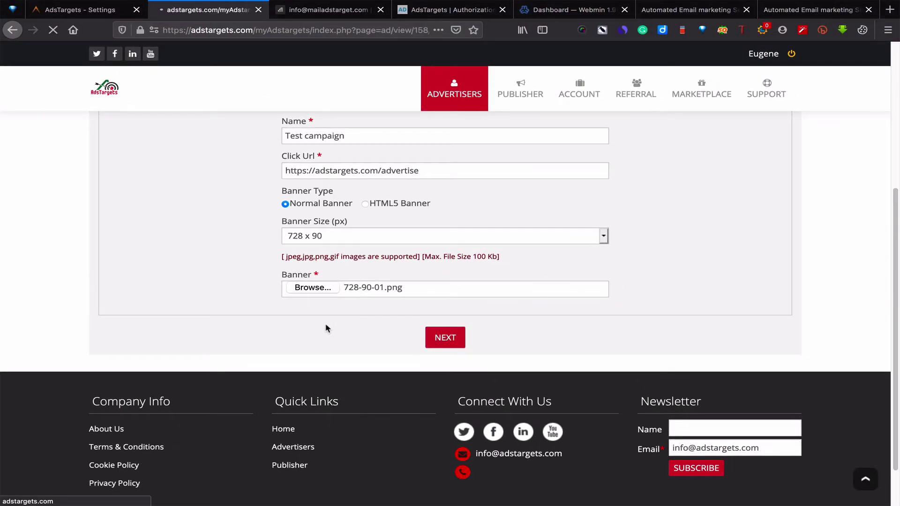
Select the countries Afghanistan through Zambia and add them to the targeted locations.
{"action": "scroll", "coordinate": [327, 328], "scroll_direction": "down", "scroll_amount": 4}
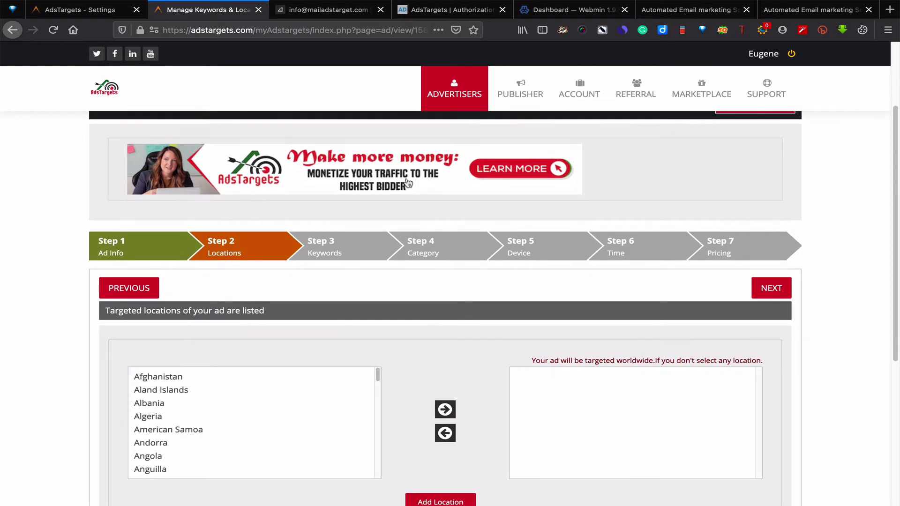
{"action": "scroll", "coordinate": [337, 315], "scroll_direction": "down", "scroll_amount": 3}
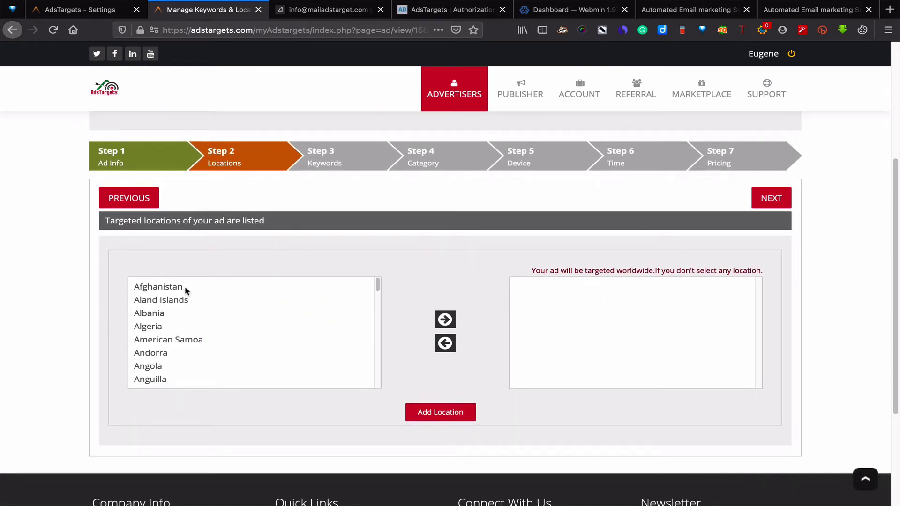
{"action": "left_click_drag", "start_coordinate": [187, 290], "coordinate": [220, 445]}
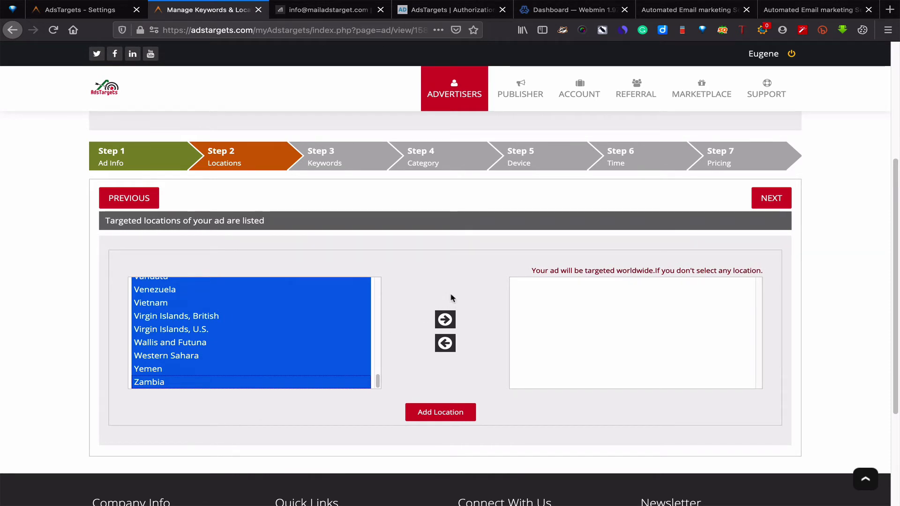
{"action": "left_click", "coordinate": [445, 320]}
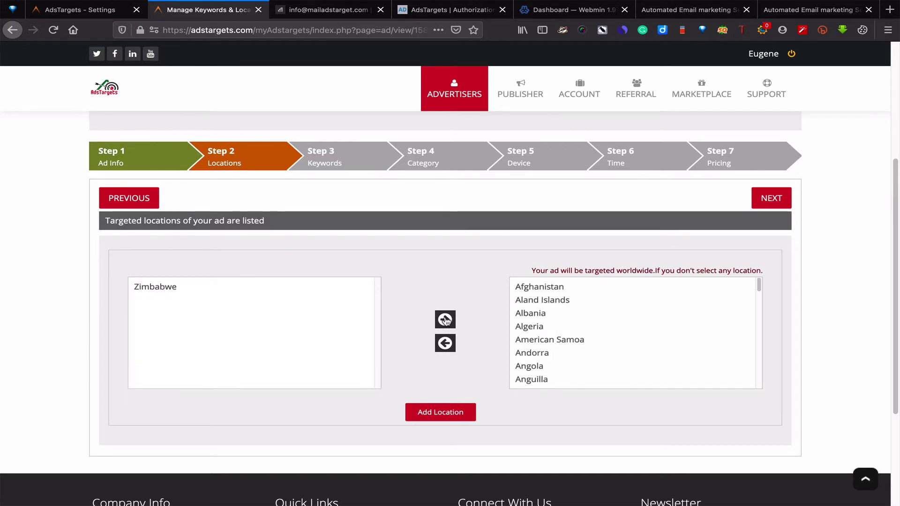
On the Keywords step, add the keywords 'Buy quality traffic' and 'Promote your business'.
{"action": "left_click", "coordinate": [771, 199]}
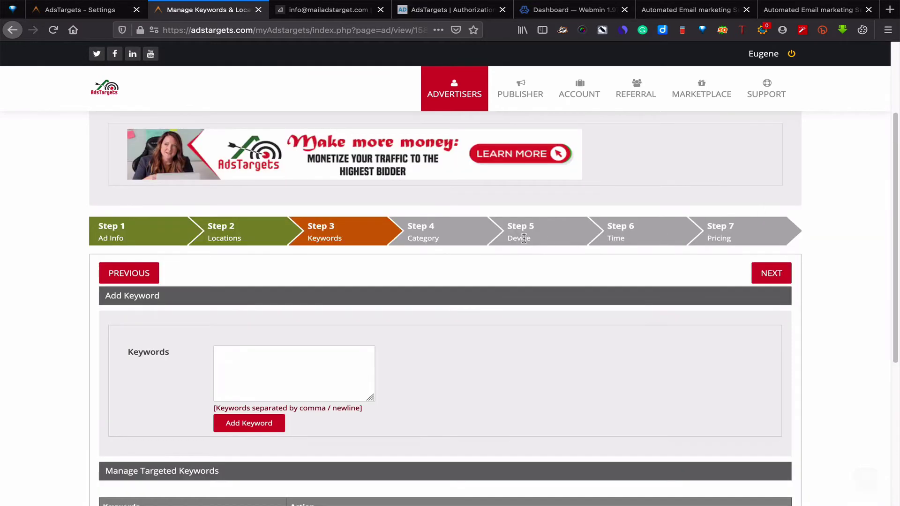
{"action": "left_click", "coordinate": [362, 355]}
{"action": "type", "text": "Buy "}
{"action": "type", "text": "qual"}
{"action": "type", "text": "ity traffic"}
{"action": "type", "text": "Promote"}
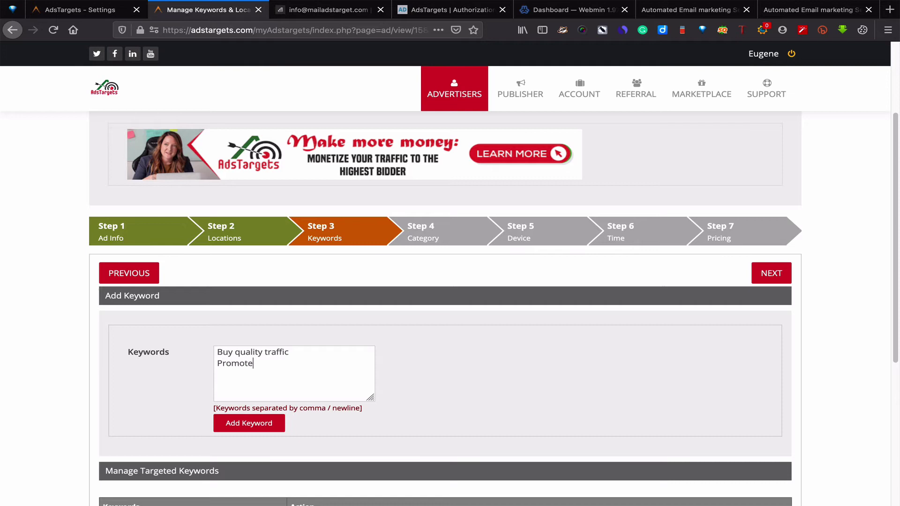
{"action": "type", "text": " your business"}
{"action": "left_click", "coordinate": [267, 430]}
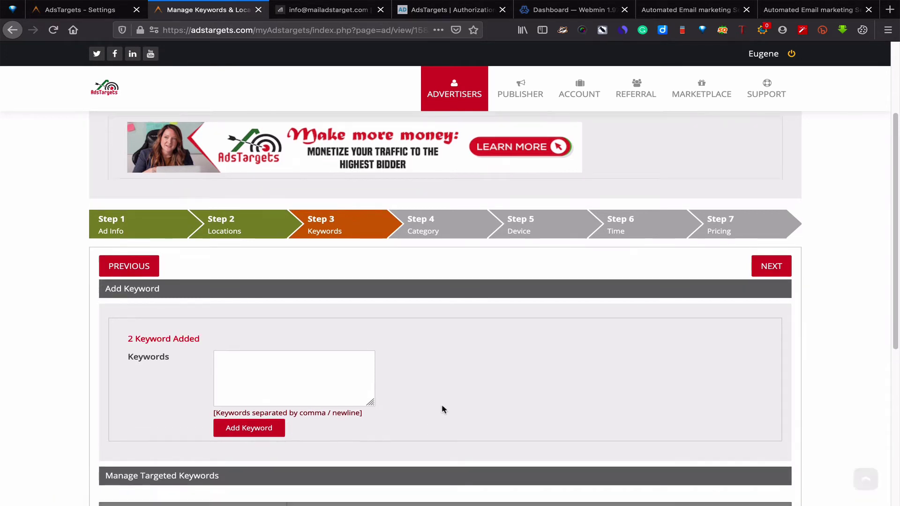
{"action": "scroll", "coordinate": [443, 410], "scroll_direction": "down", "scroll_amount": 5}
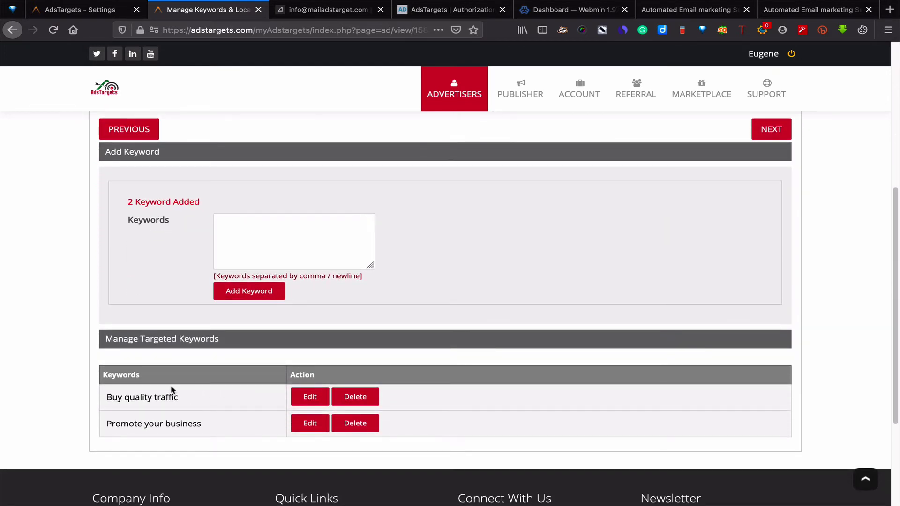
{"action": "scroll", "coordinate": [478, 372], "scroll_direction": "up", "scroll_amount": 3}
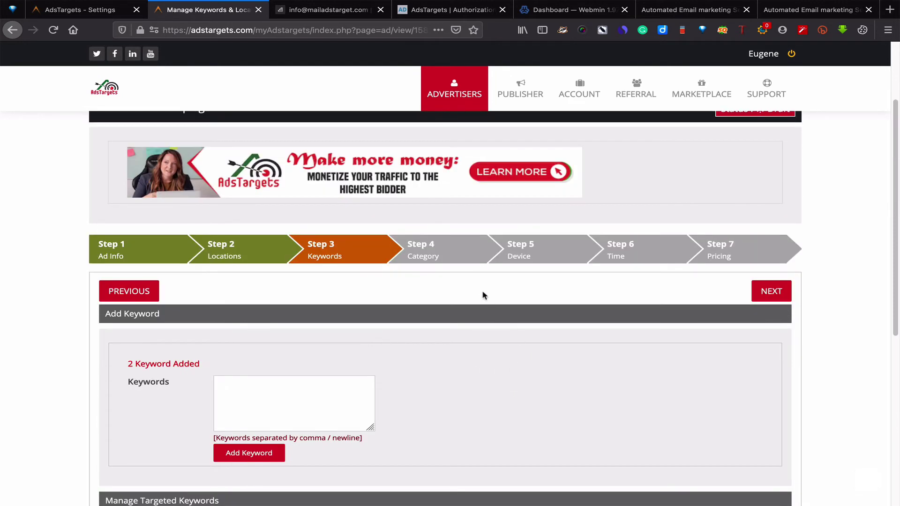
On the Category step, tick Beauty & Fitness, Food & Drink and Health.
{"action": "left_click", "coordinate": [781, 292]}
{"action": "scroll", "coordinate": [498, 333], "scroll_direction": "down", "scroll_amount": 2}
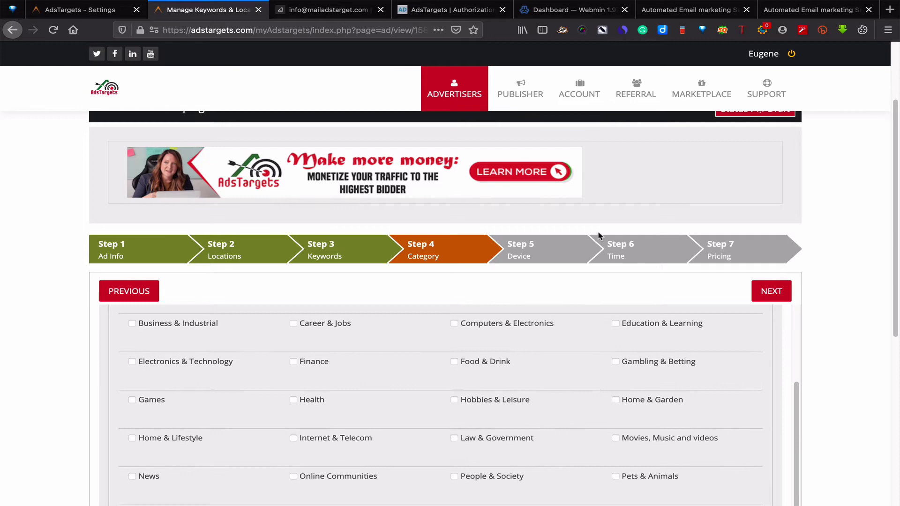
{"action": "scroll", "coordinate": [599, 234], "scroll_direction": "down", "scroll_amount": 4}
{"action": "scroll", "coordinate": [600, 221], "scroll_direction": "up", "scroll_amount": 3}
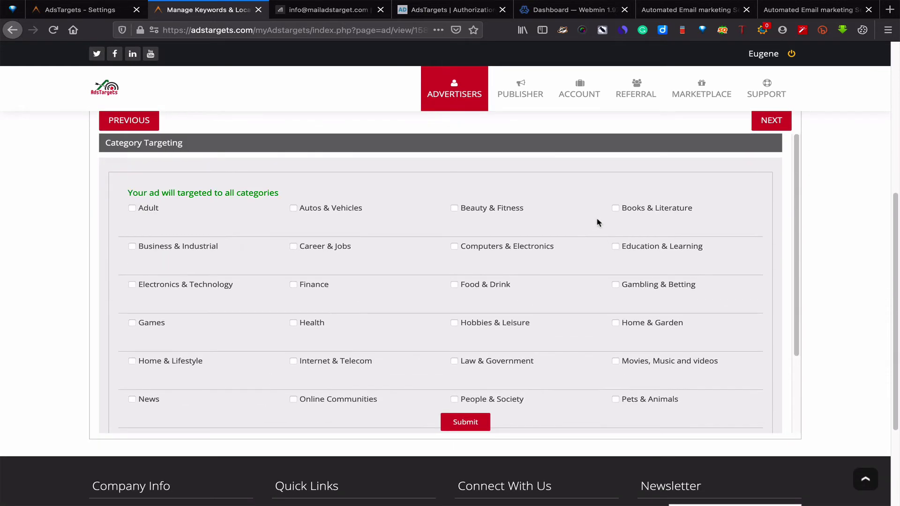
{"action": "left_click", "coordinate": [454, 208]}
{"action": "left_click", "coordinate": [455, 284]}
{"action": "left_click", "coordinate": [292, 324]}
{"action": "scroll", "coordinate": [497, 286], "scroll_direction": "up", "scroll_amount": 2}
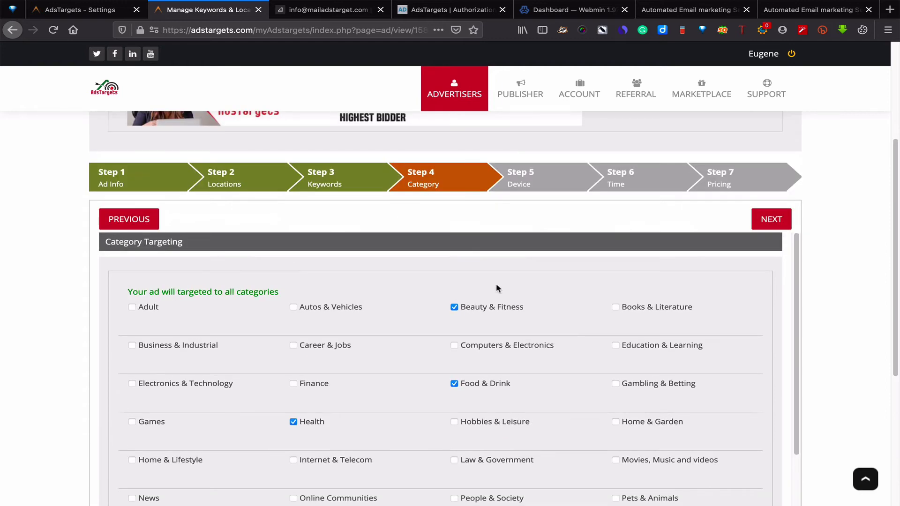
{"action": "scroll", "coordinate": [497, 288], "scroll_direction": "up", "scroll_amount": 2}
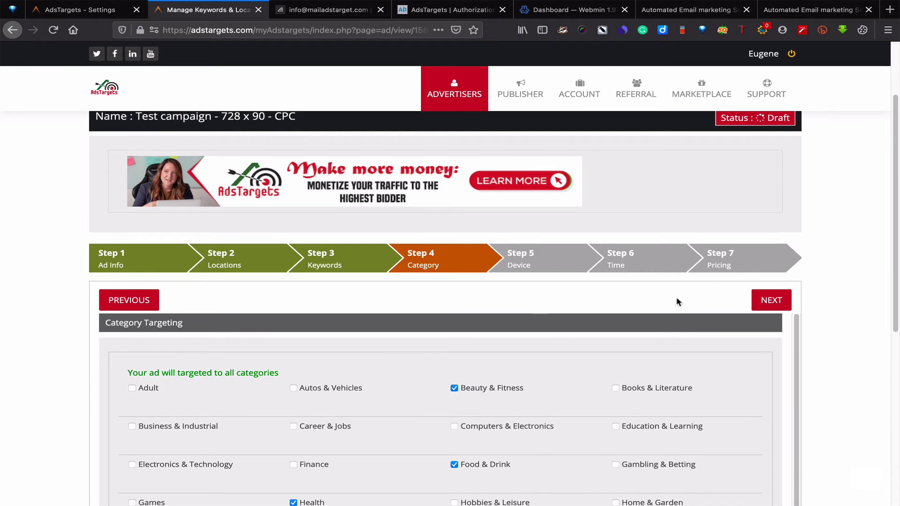
{"action": "scroll", "coordinate": [682, 304], "scroll_direction": "down", "scroll_amount": 1}
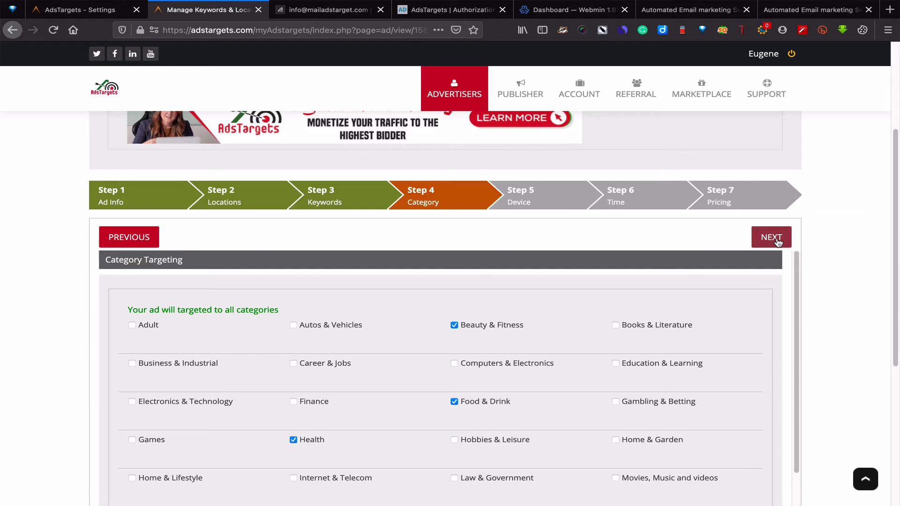
Advance through Device with All Devices kept to Time Targeting, leaving No Restriction everywhere.
{"action": "left_click", "coordinate": [777, 242]}
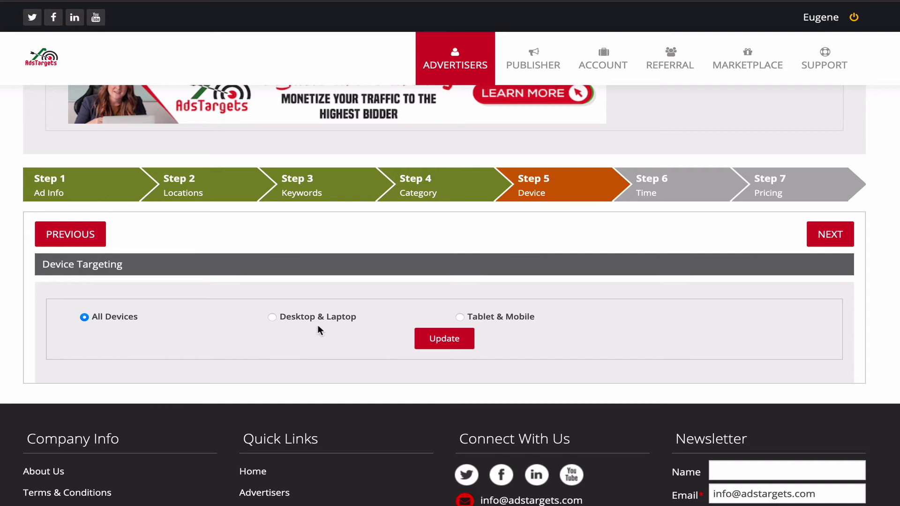
{"action": "left_click", "coordinate": [838, 235]}
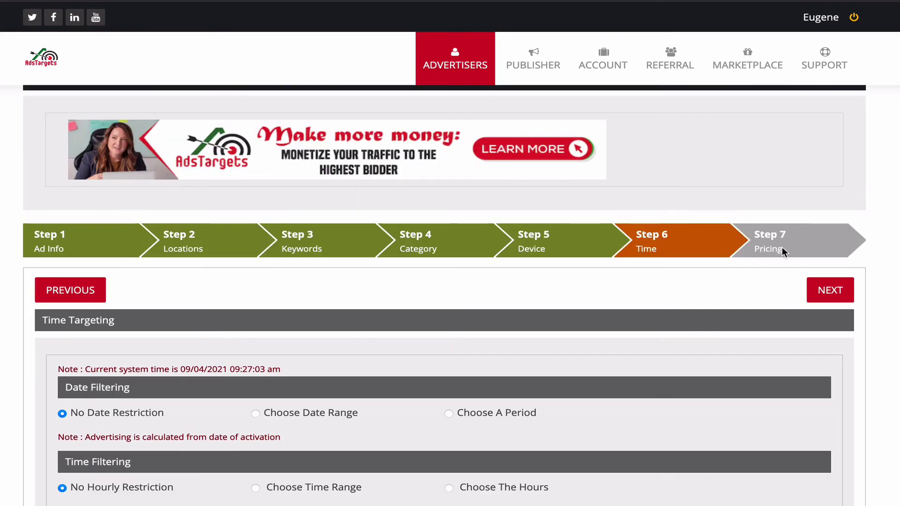
{"action": "scroll", "coordinate": [586, 310], "scroll_direction": "down", "scroll_amount": 3}
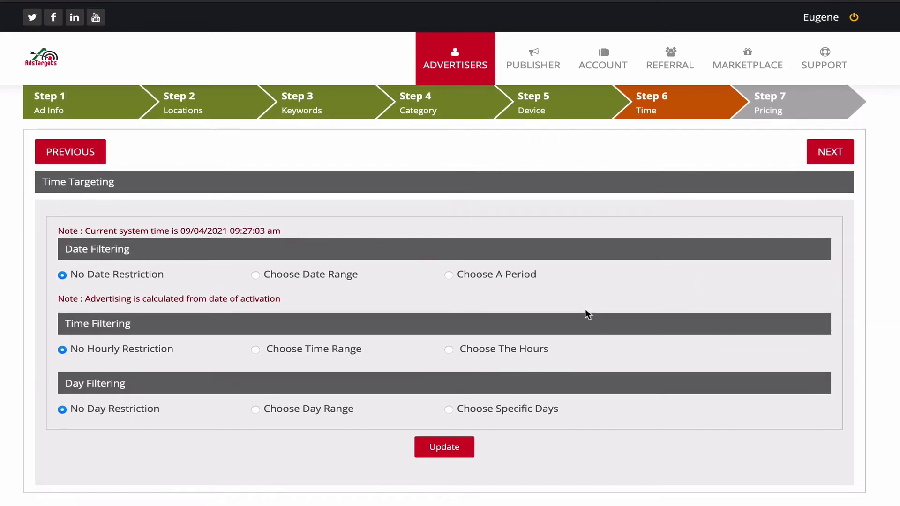
{"action": "scroll", "coordinate": [586, 313], "scroll_direction": "down", "scroll_amount": 1}
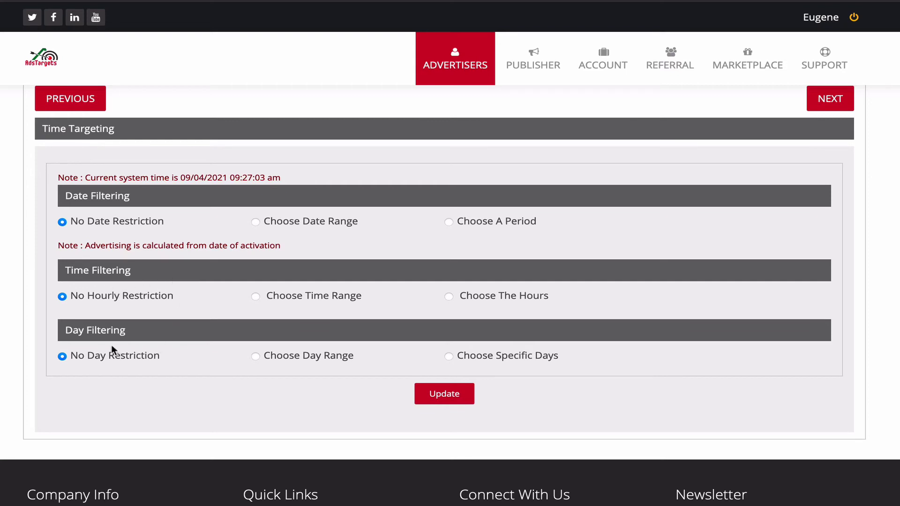
{"action": "scroll", "coordinate": [293, 339], "scroll_direction": "up", "scroll_amount": 2}
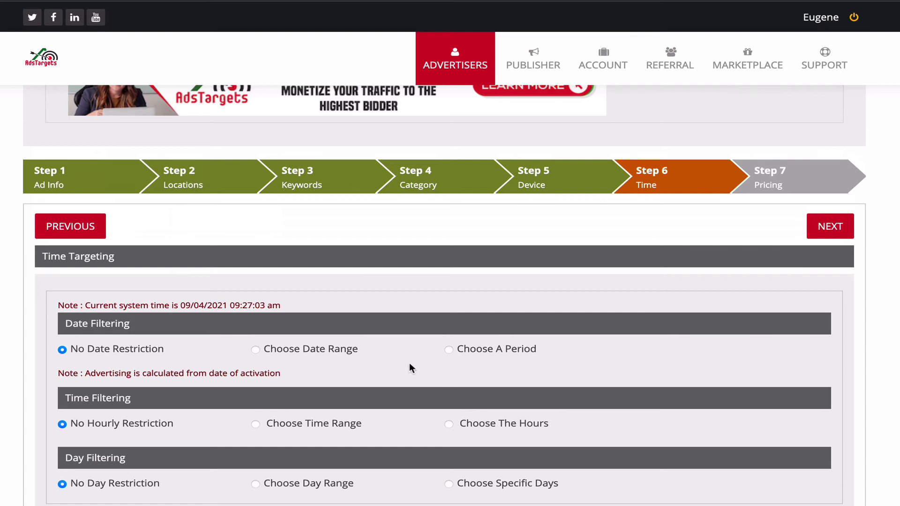
On the Pricing step, enter CPC rate 0.12, total budget 100 and daily budget 10.
{"action": "left_click", "coordinate": [830, 226]}
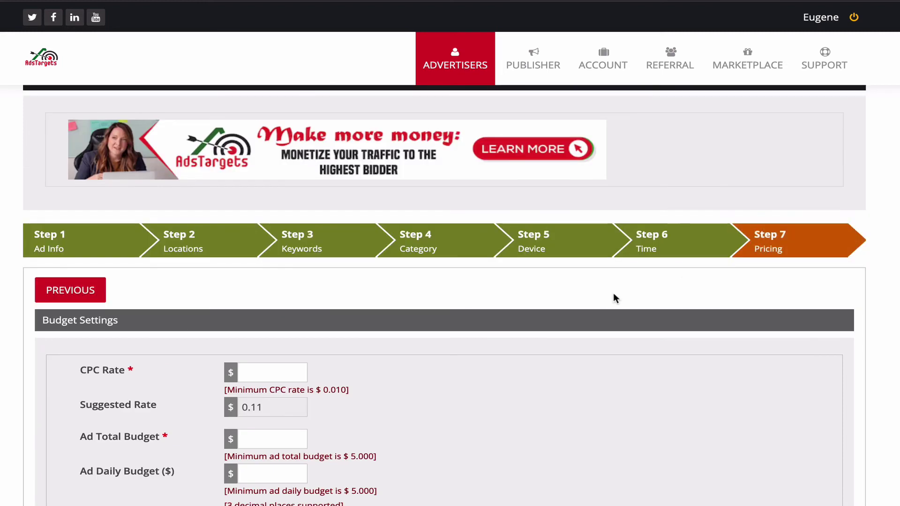
{"action": "scroll", "coordinate": [504, 312], "scroll_direction": "down", "scroll_amount": 2}
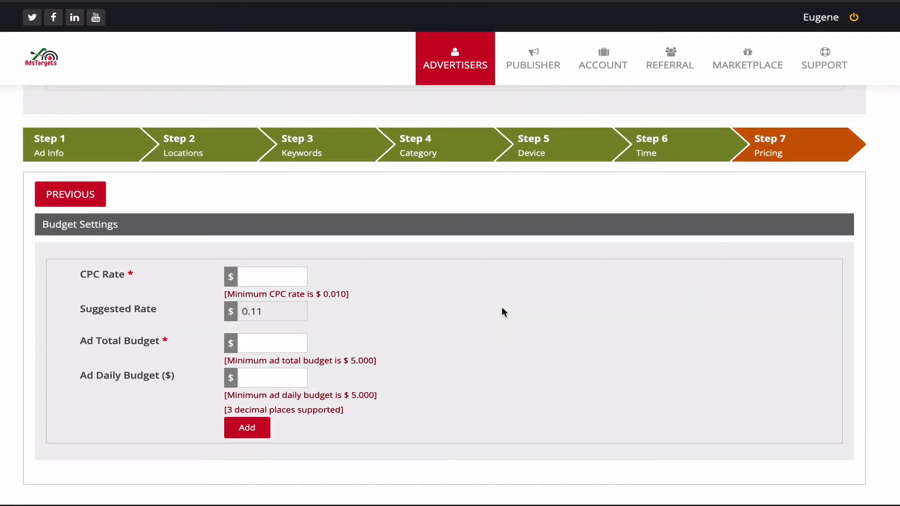
{"action": "left_click", "coordinate": [282, 279]}
{"action": "type", "text": "0"}
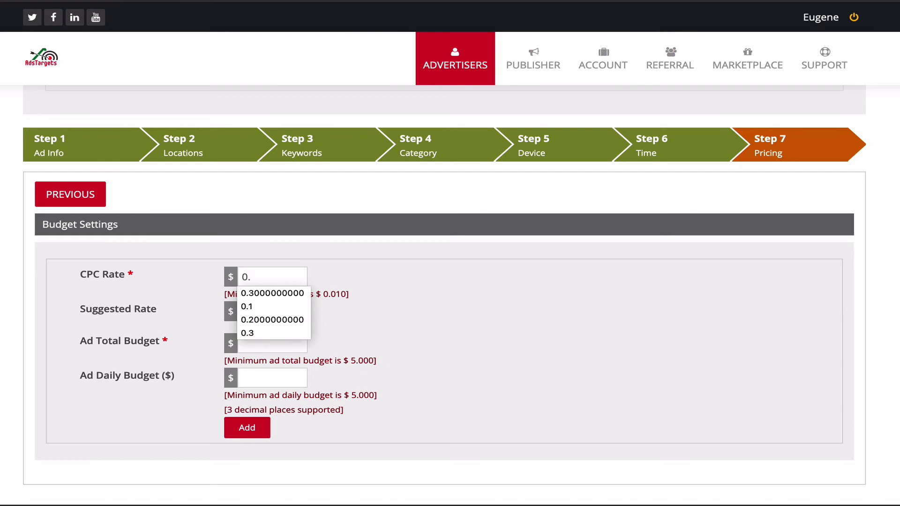
{"action": "type", "text": ".1"}
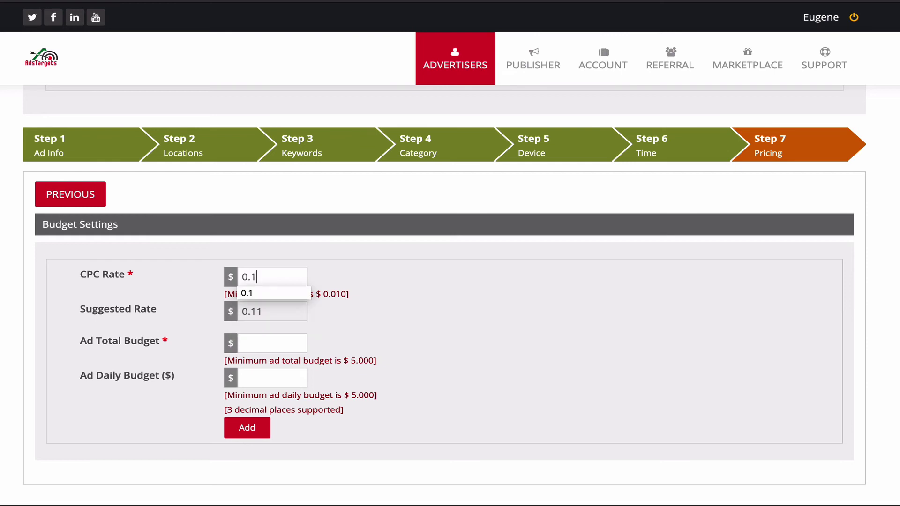
{"action": "type", "text": "2"}
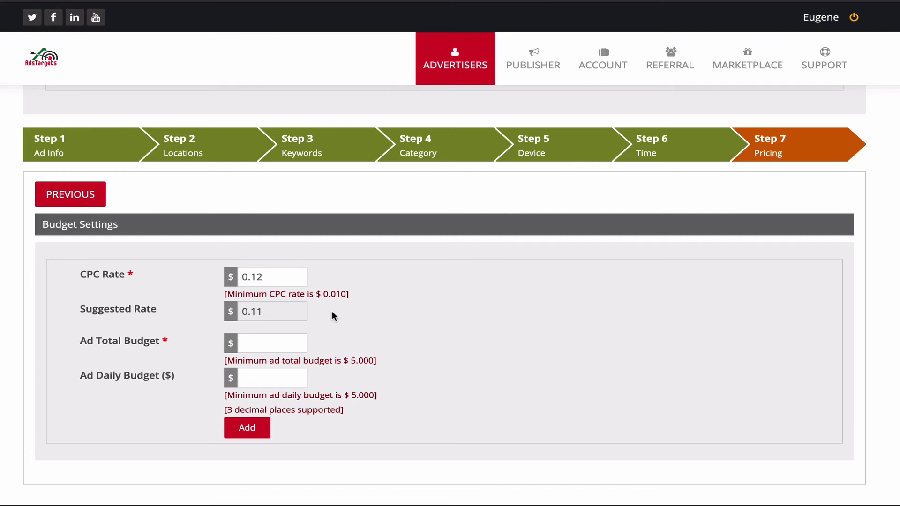
{"action": "scroll", "coordinate": [330, 310], "scroll_direction": "down", "scroll_amount": 1}
{"action": "left_click", "coordinate": [262, 302]}
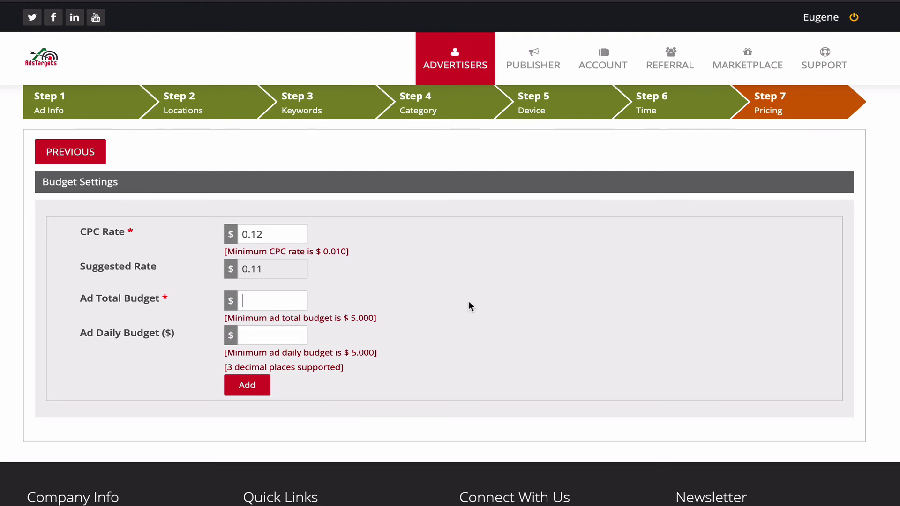
{"action": "type", "text": "100"}
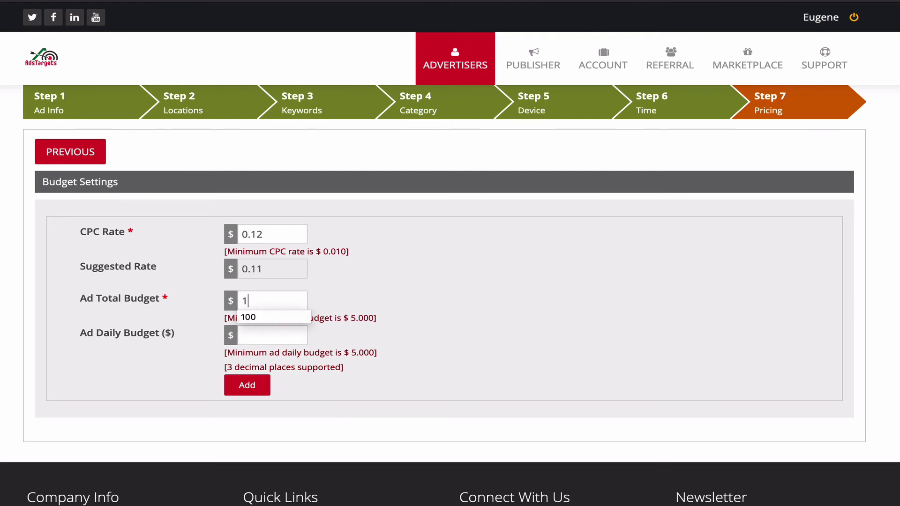
{"action": "left_click", "coordinate": [501, 281]}
{"action": "scroll", "coordinate": [417, 338], "scroll_direction": "down", "scroll_amount": 1}
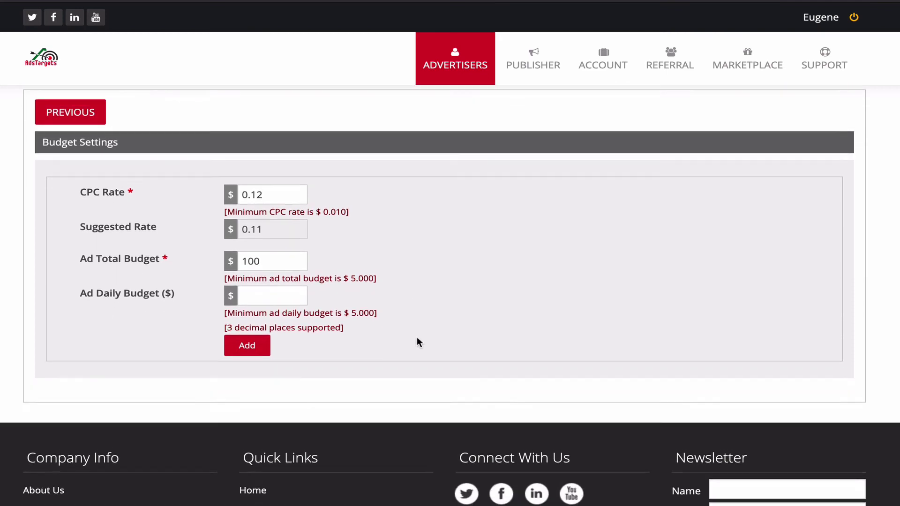
{"action": "left_click", "coordinate": [289, 294]}
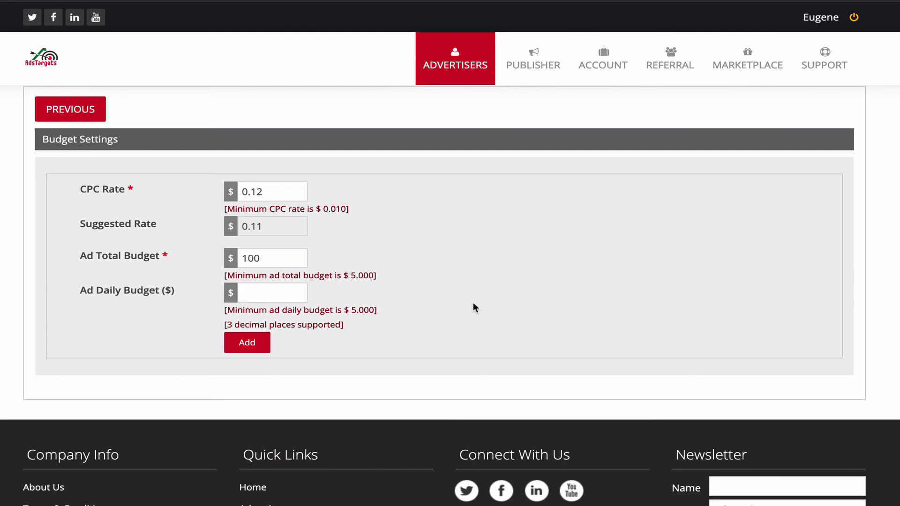
{"action": "type", "text": "10"}
Submit the budget and approve the balance deduction, creating 'Test campaign - 728 x 90 - CPC' as Pending.
{"action": "left_click", "coordinate": [253, 347]}
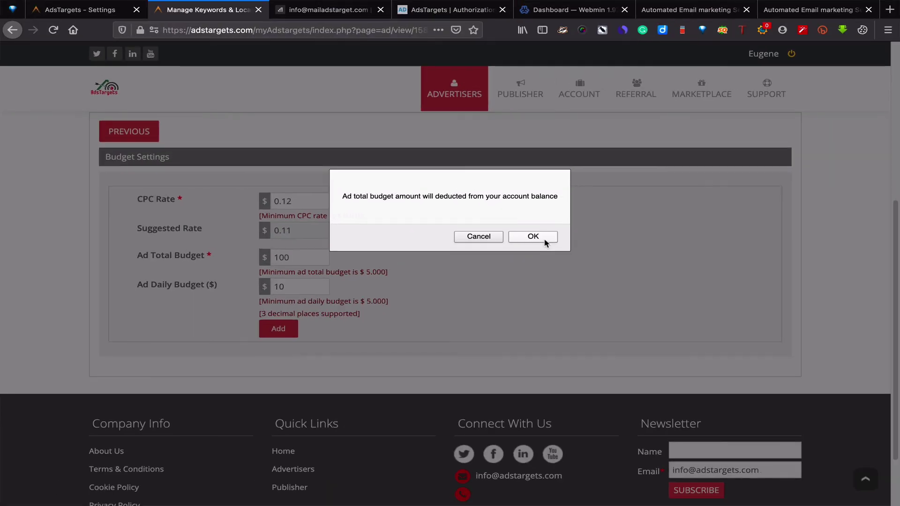
{"action": "left_click", "coordinate": [533, 236]}
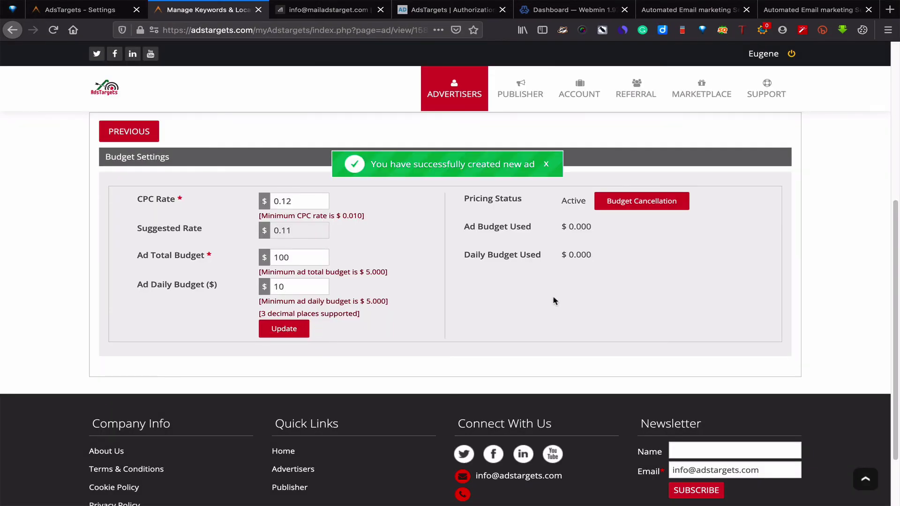
{"action": "scroll", "coordinate": [554, 301], "scroll_direction": "up", "scroll_amount": 4}
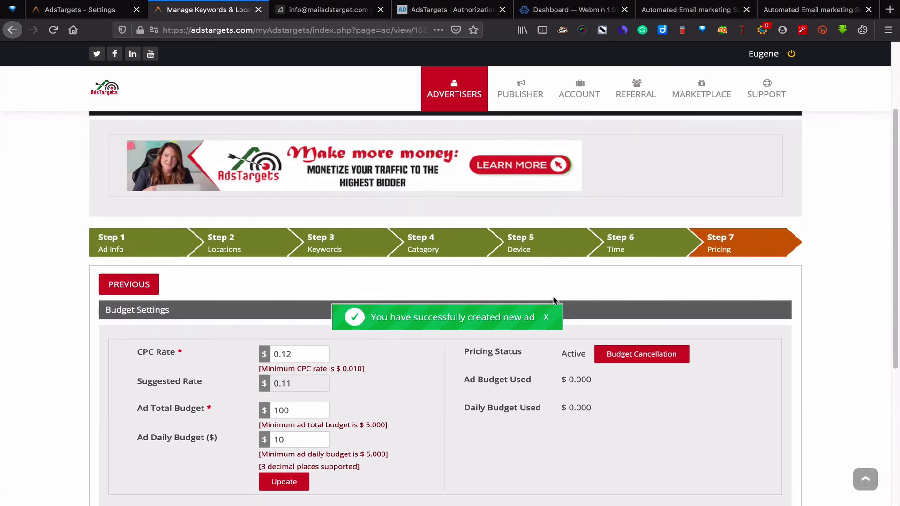
{"action": "scroll", "coordinate": [554, 300], "scroll_direction": "up", "scroll_amount": 2}
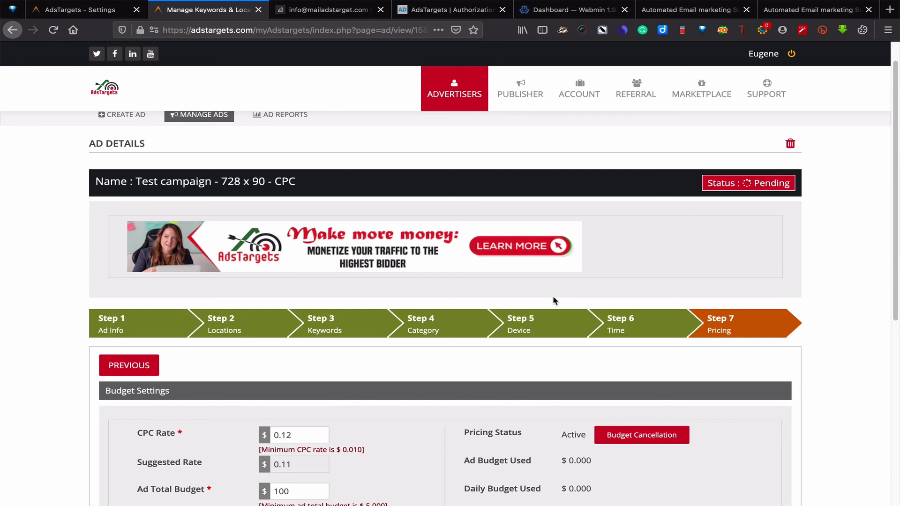
{"action": "scroll", "coordinate": [553, 297], "scroll_direction": "down", "scroll_amount": 1}
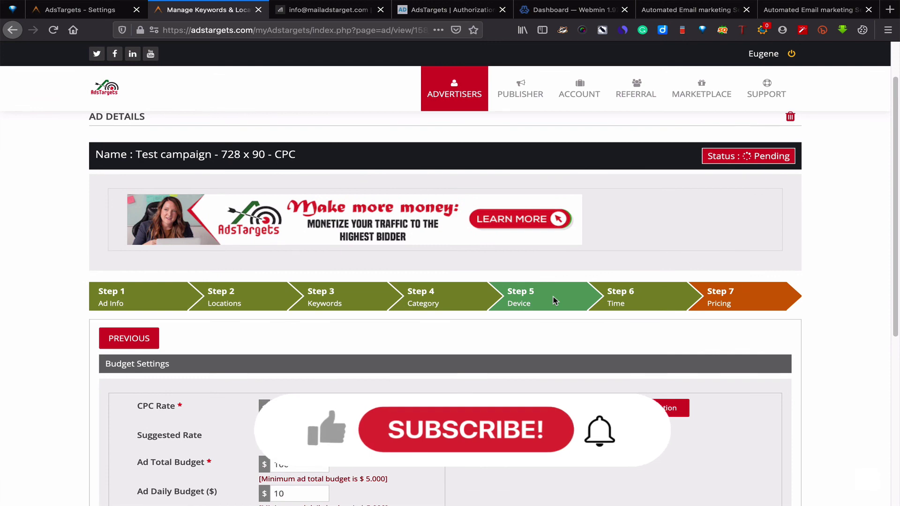
{"action": "scroll", "coordinate": [552, 300], "scroll_direction": "up", "scroll_amount": 1}
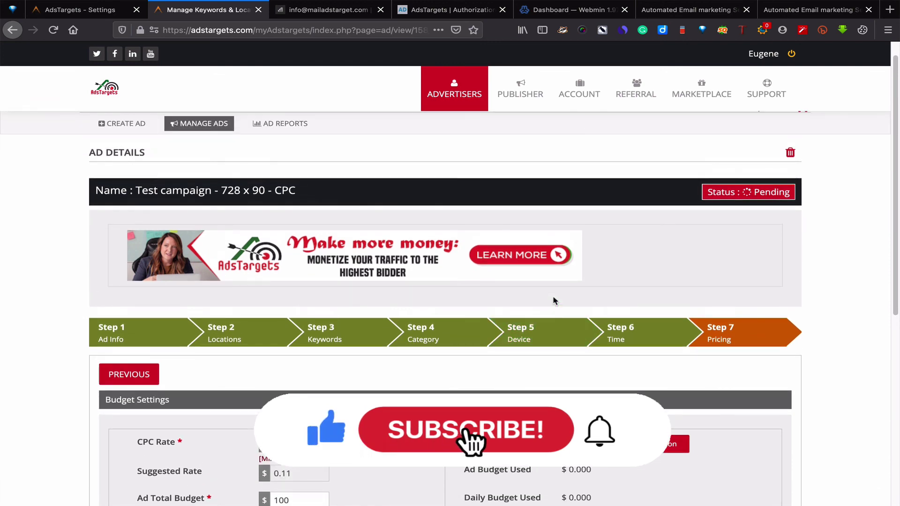
{"action": "scroll", "coordinate": [553, 301], "scroll_direction": "up", "scroll_amount": 1}
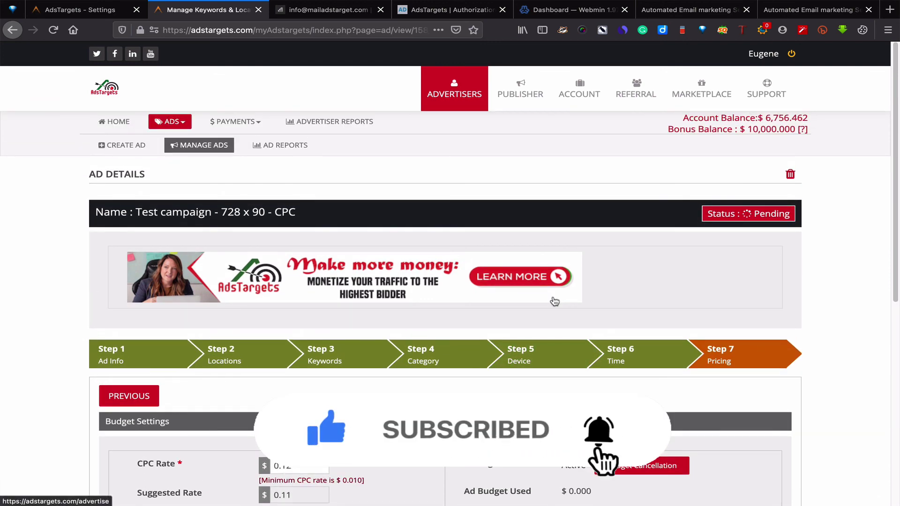
{"action": "scroll", "coordinate": [554, 301], "scroll_direction": "down", "scroll_amount": 2}
{"action": "scroll", "coordinate": [553, 300], "scroll_direction": "down", "scroll_amount": 1}
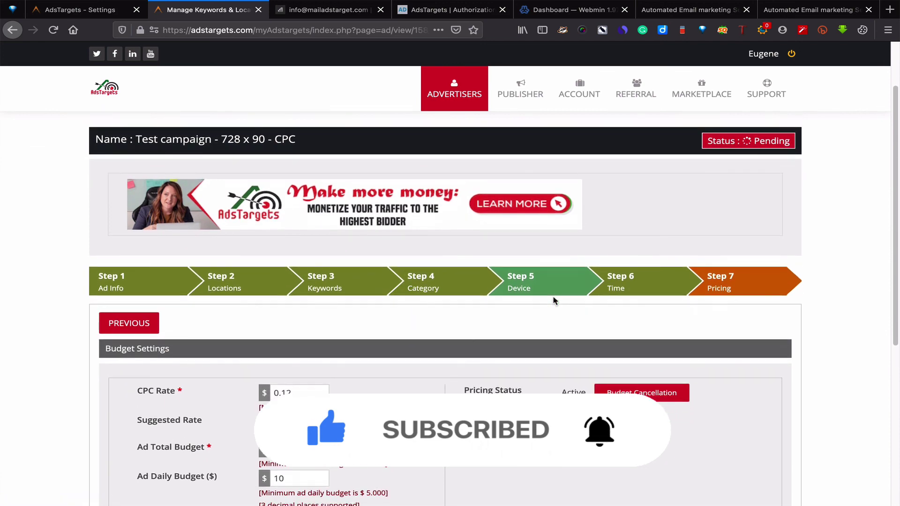
{"action": "scroll", "coordinate": [553, 300], "scroll_direction": "down", "scroll_amount": 2}
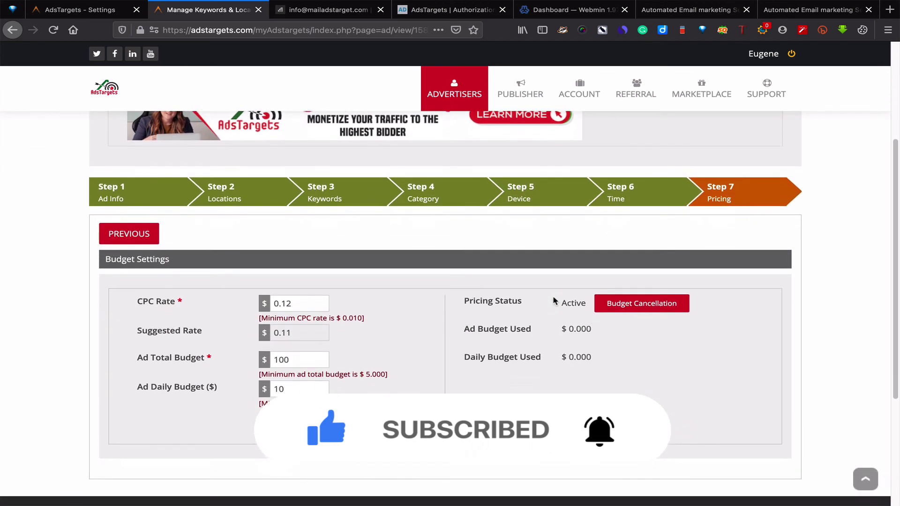
{"action": "scroll", "coordinate": [554, 301], "scroll_direction": "down", "scroll_amount": 2}
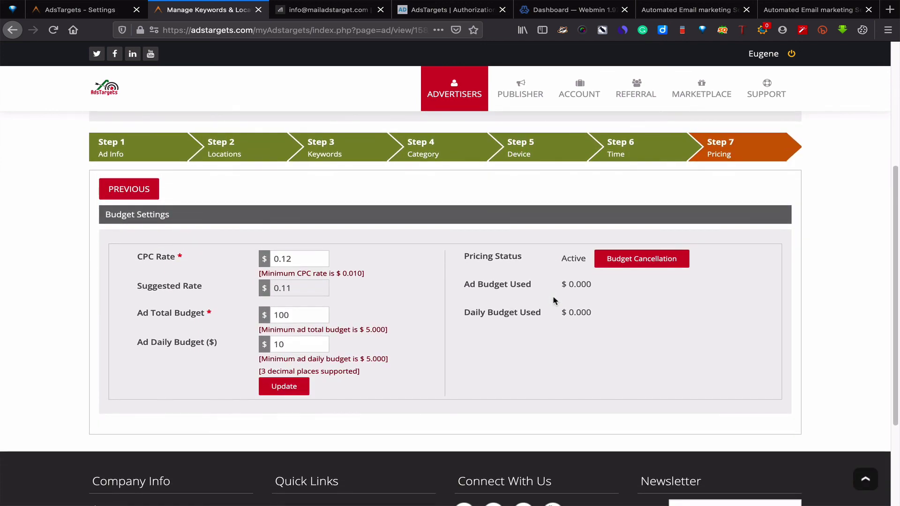